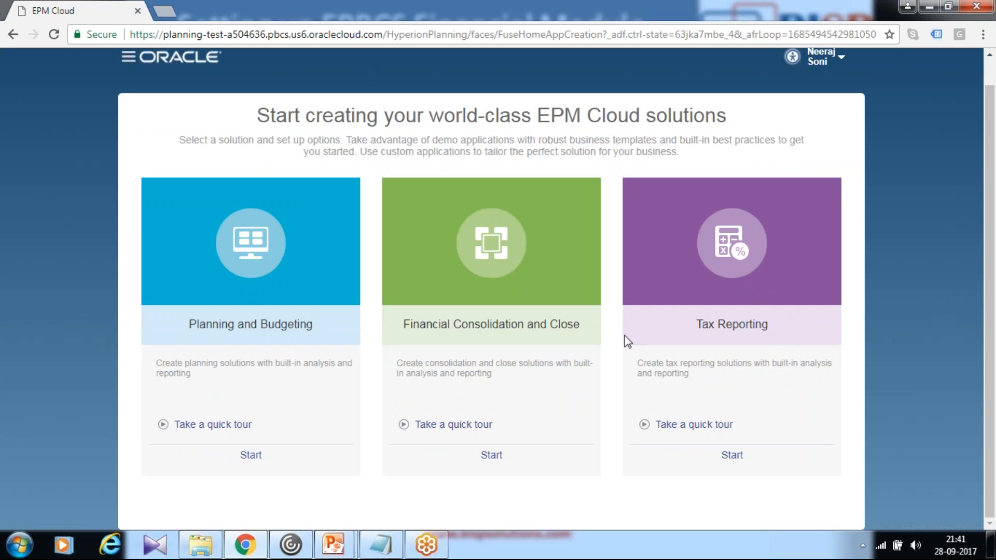
# - Start a new Planning and Budgeting application of the Enterprise type and name it EPBCS
pyautogui.click(250, 454)
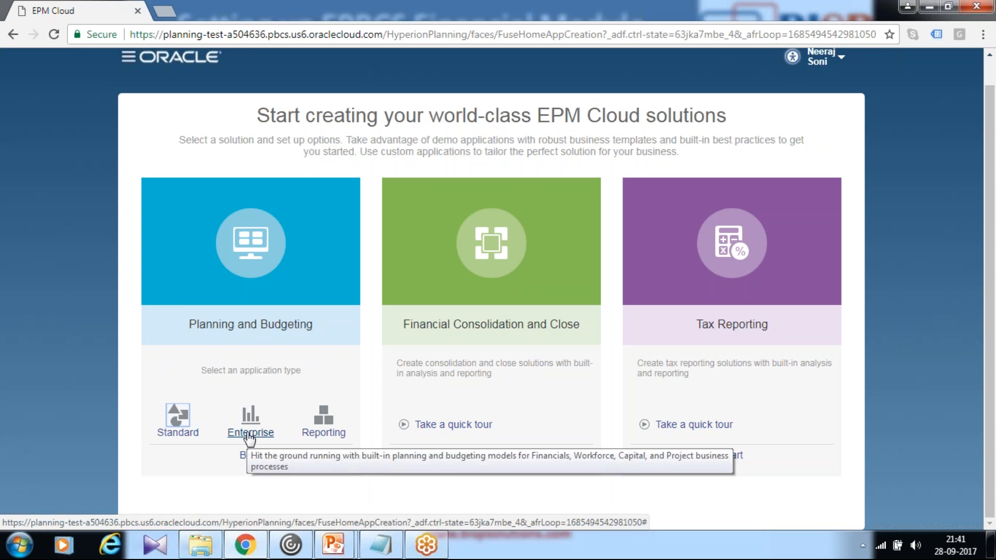
pyautogui.click(249, 435)
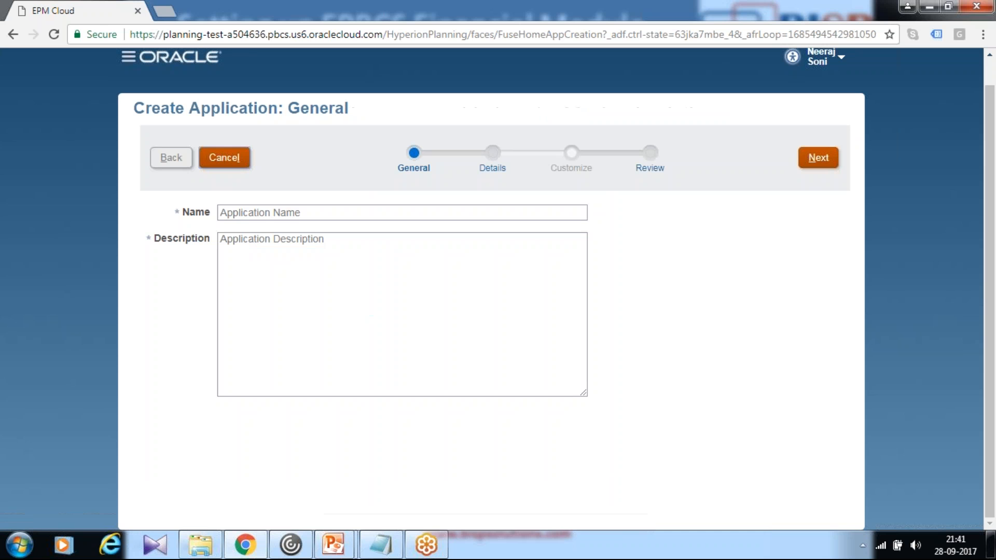
pyautogui.click(292, 215)
pyautogui.write('EB')
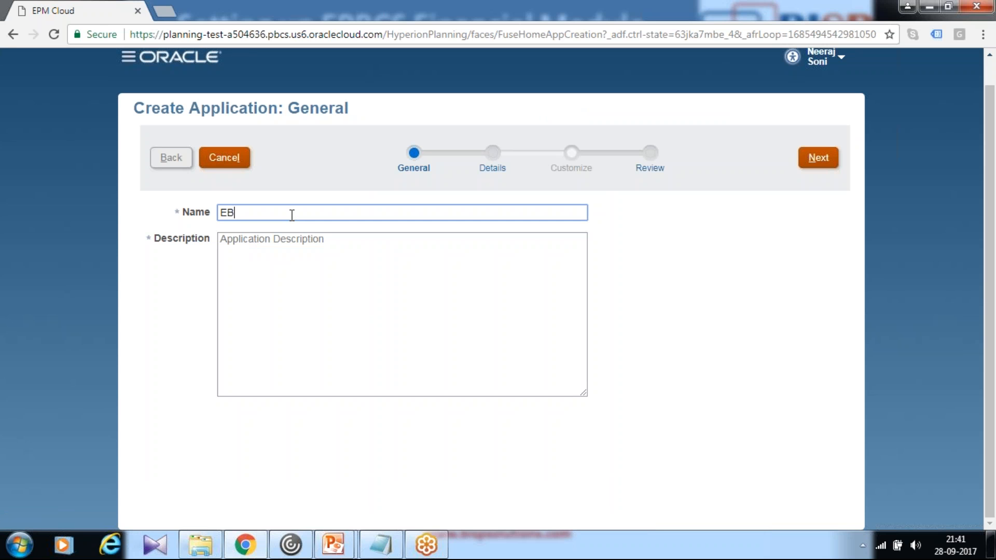
pyautogui.write('PBCS')
pyautogui.press('Tab')
pyautogui.write('S')
pyautogui.click(231, 212)
pyautogui.press('BackSpace')
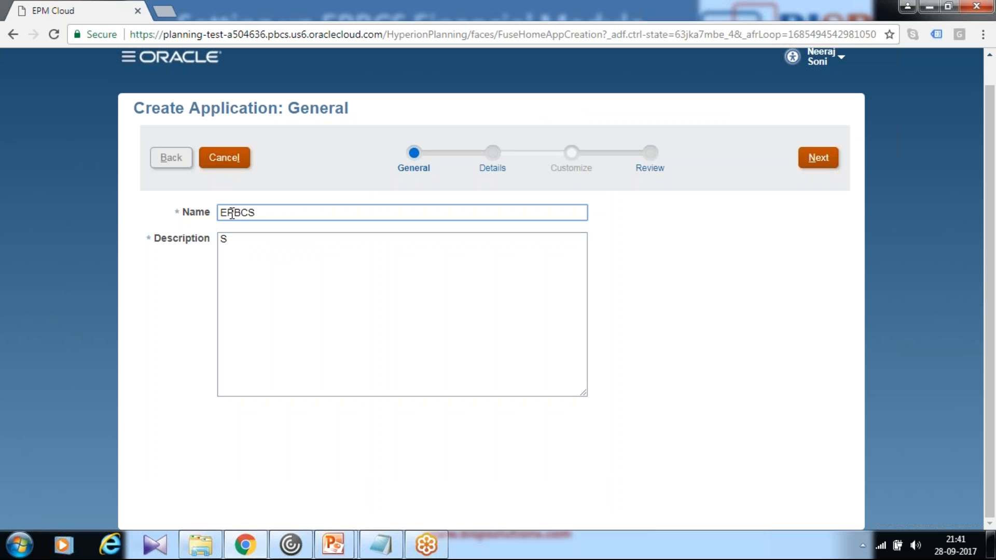
# - Enter "Sample workforce application" as the application description and continue to the details
pyautogui.click(275, 237)
pyautogui.write('amp')
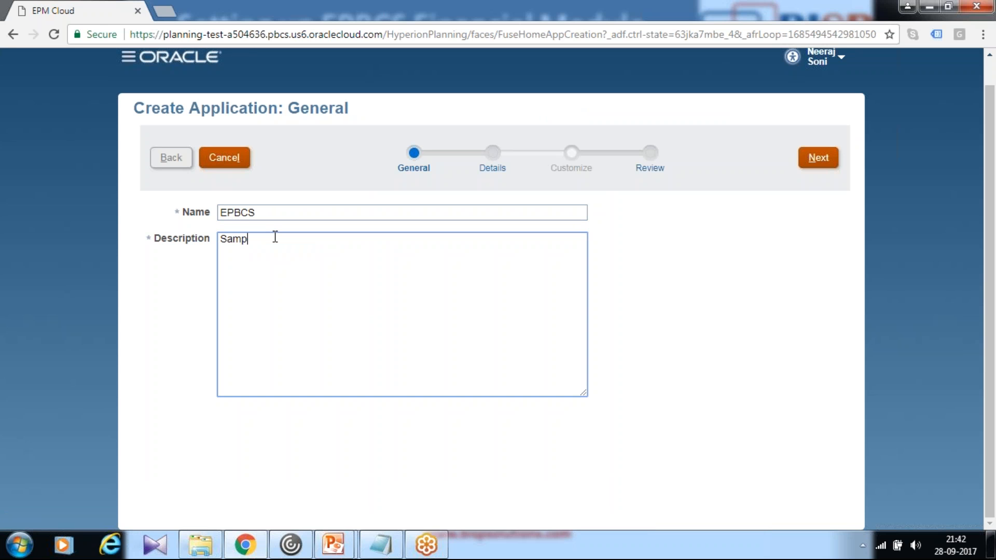
pyautogui.write('le workforce application')
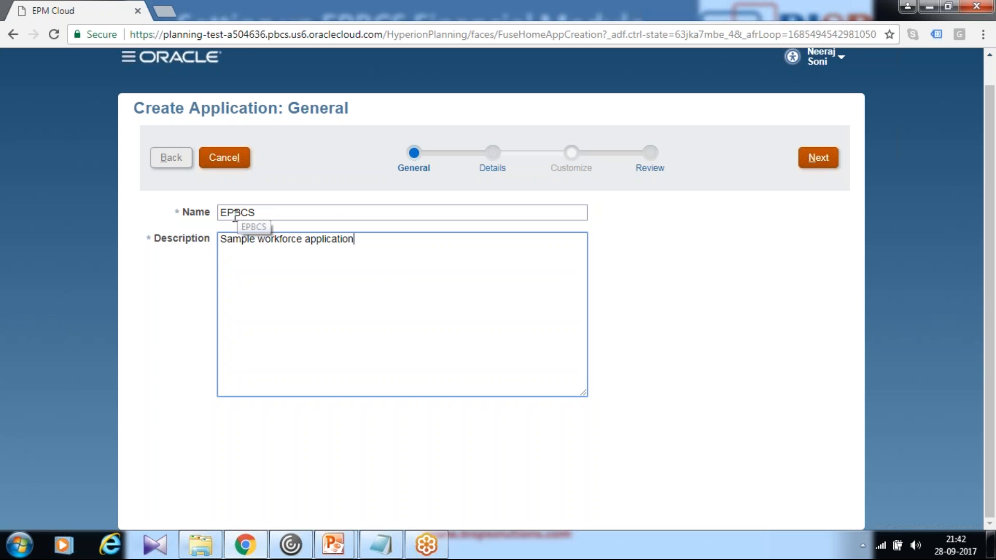
pyautogui.click(821, 165)
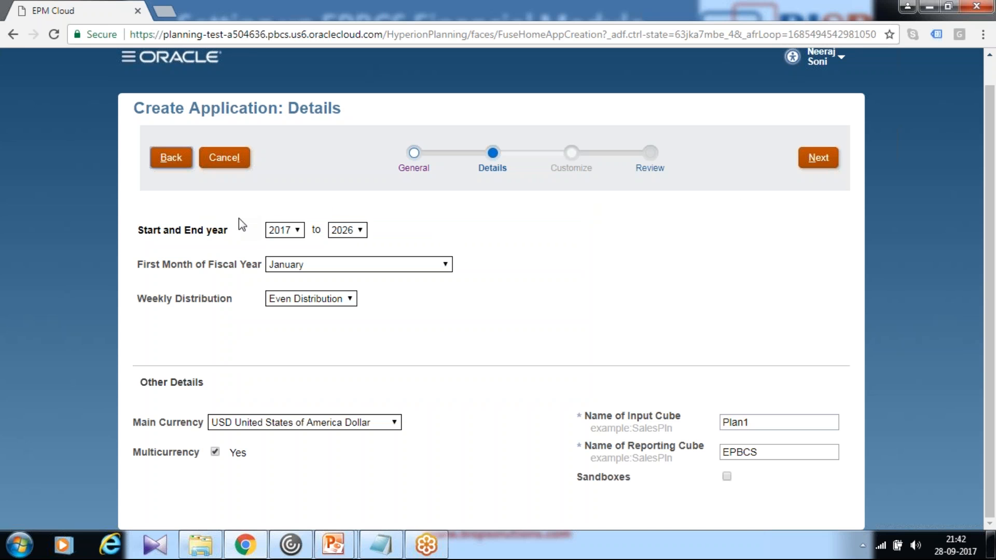
# - Set the application's start year to 2015 and end year to 2018, and proceed to the review
pyautogui.click(294, 233)
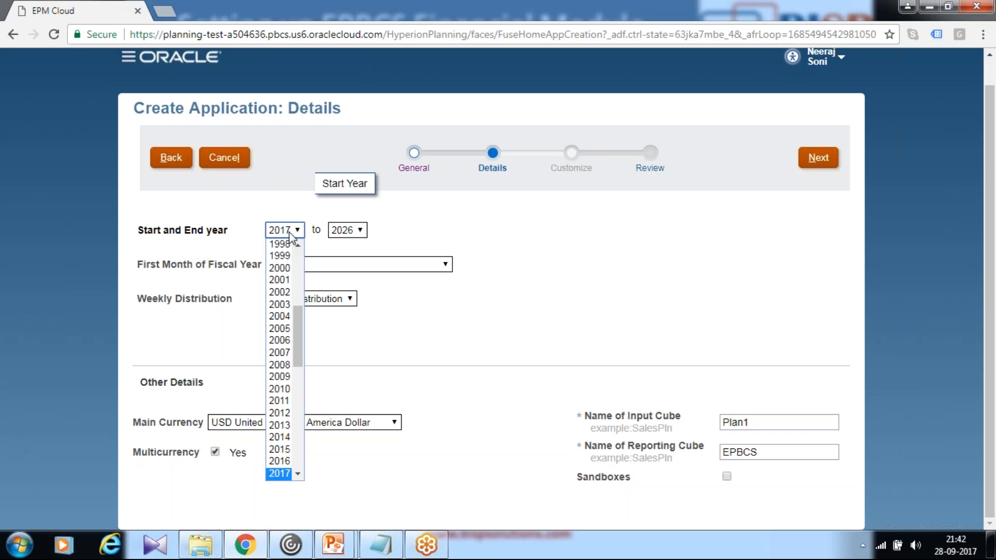
pyautogui.click(280, 450)
pyautogui.click(342, 235)
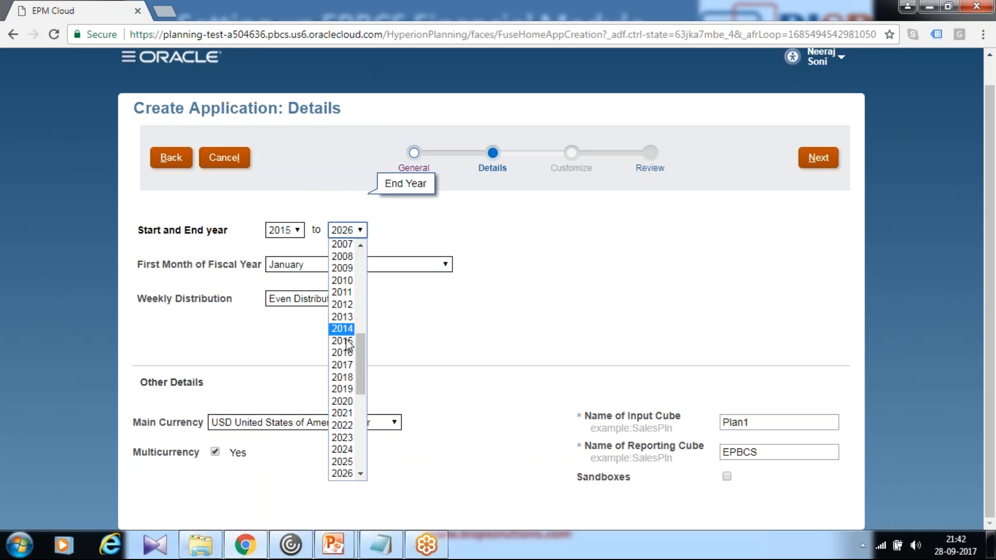
pyautogui.click(340, 377)
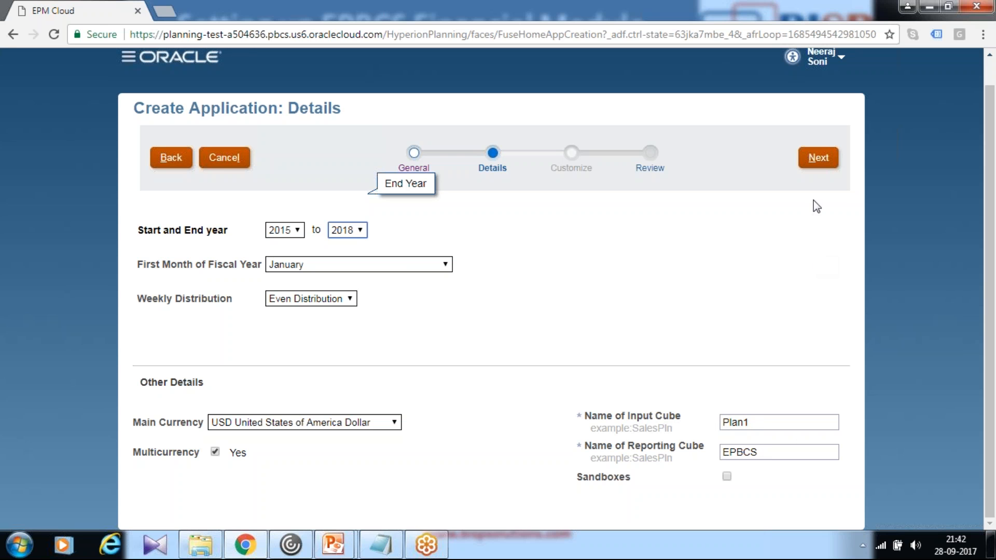
pyautogui.click(818, 158)
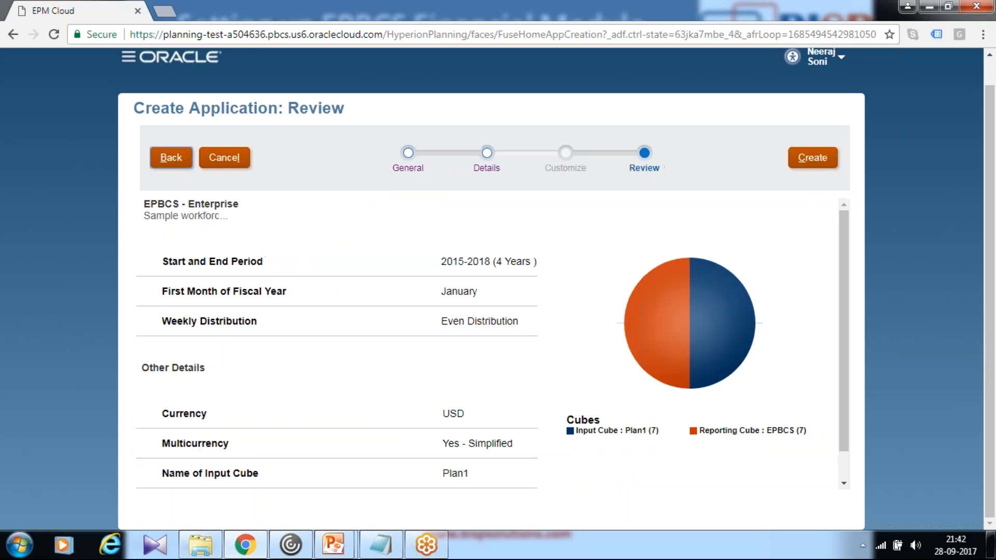
# - Review the EPBCS application summary, create the application and acknowledge the creation status
pyautogui.scroll(-1, 529, 329)
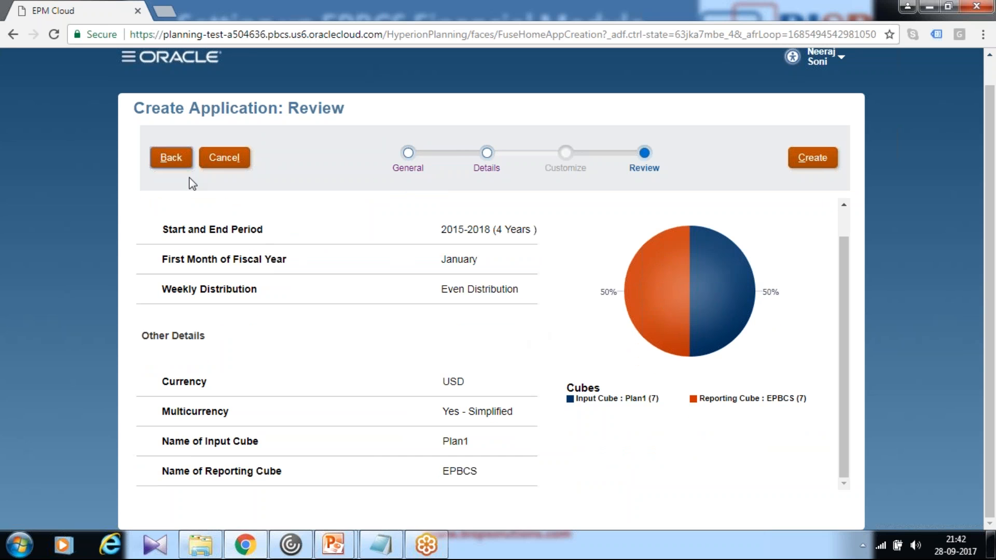
pyautogui.scroll(1, 722, 312)
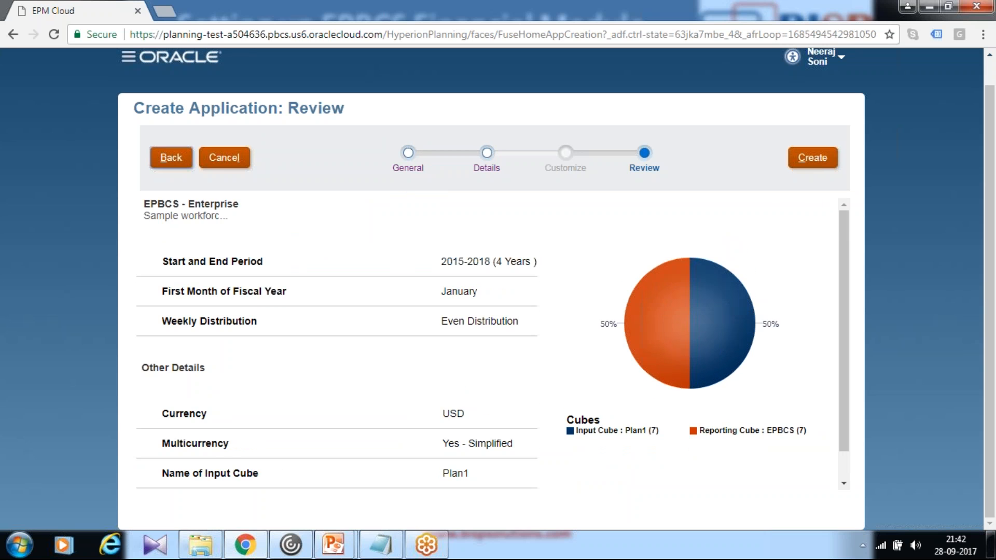
pyautogui.click(807, 162)
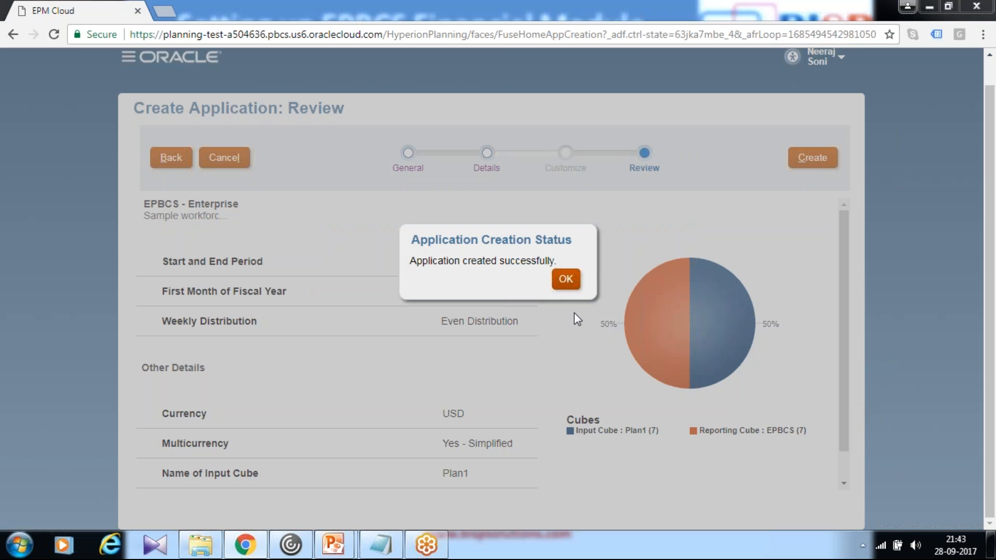
pyautogui.click(575, 287)
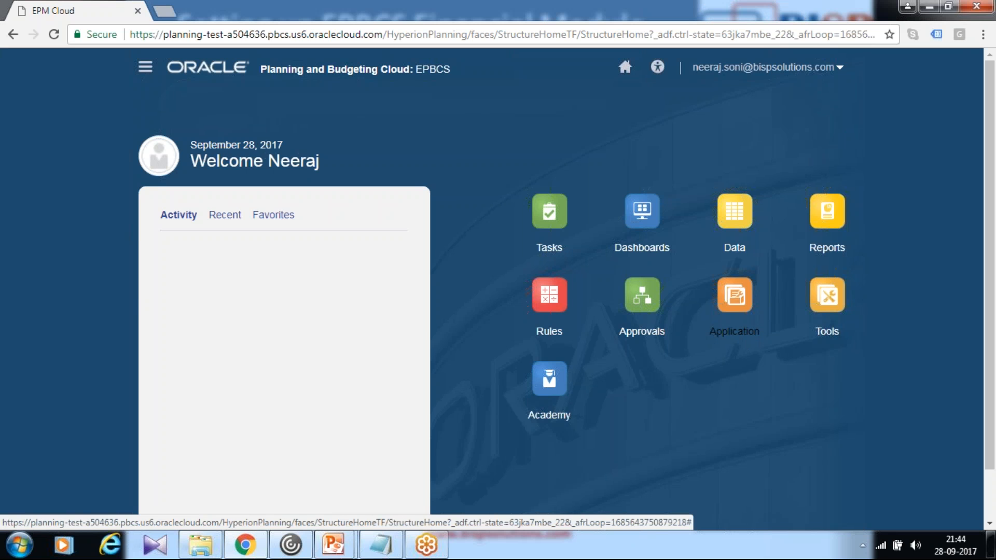
# - Open the application's Workforce configuration and bring up its Enable Features settings
pyautogui.click(743, 333)
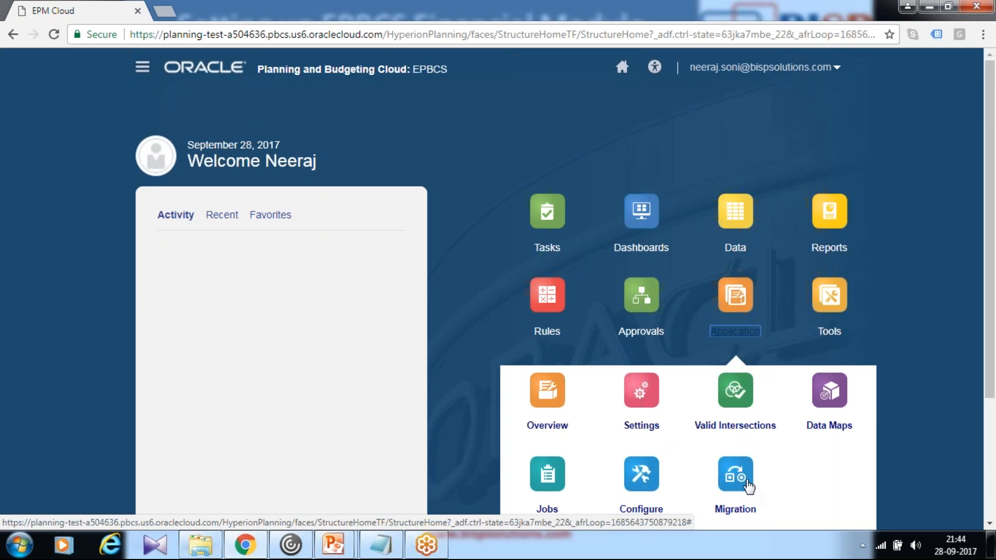
pyautogui.scroll(-2, 778, 498)
pyautogui.click(641, 364)
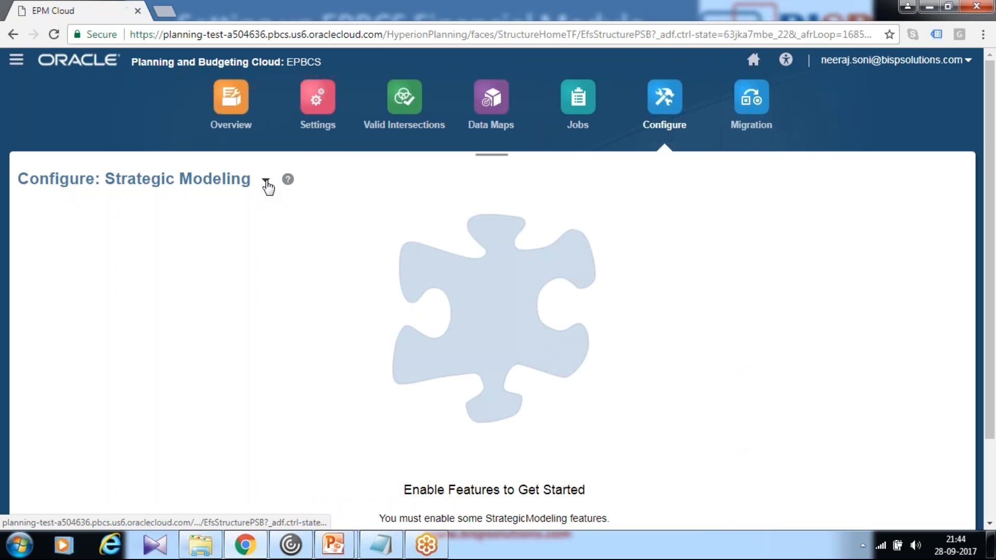
pyautogui.click(265, 180)
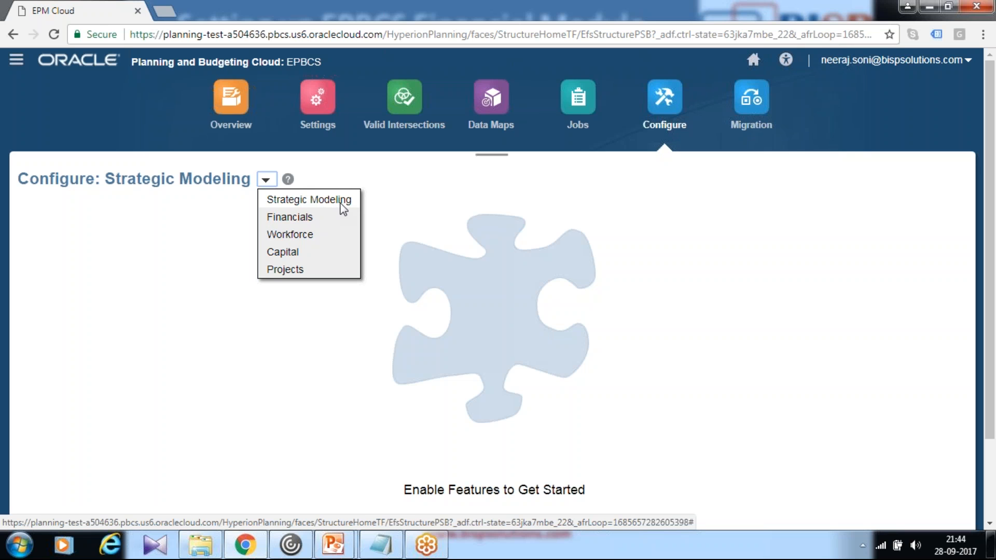
pyautogui.click(291, 235)
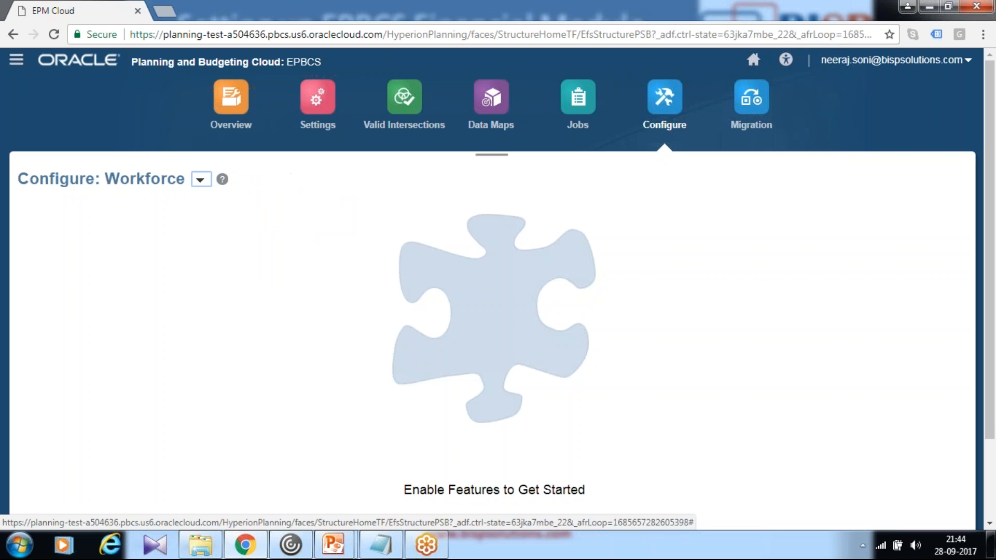
pyautogui.scroll(-2, 660, 296)
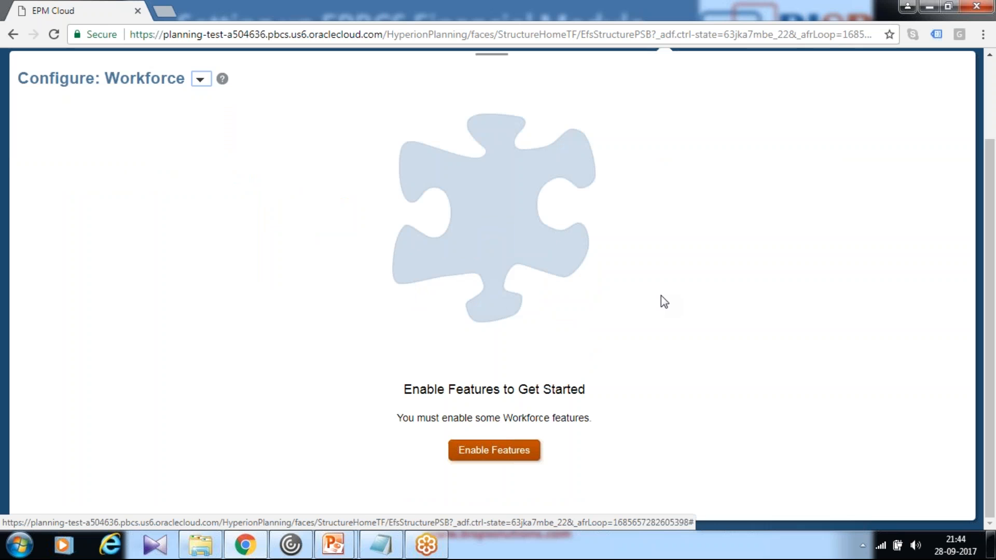
pyautogui.click(484, 453)
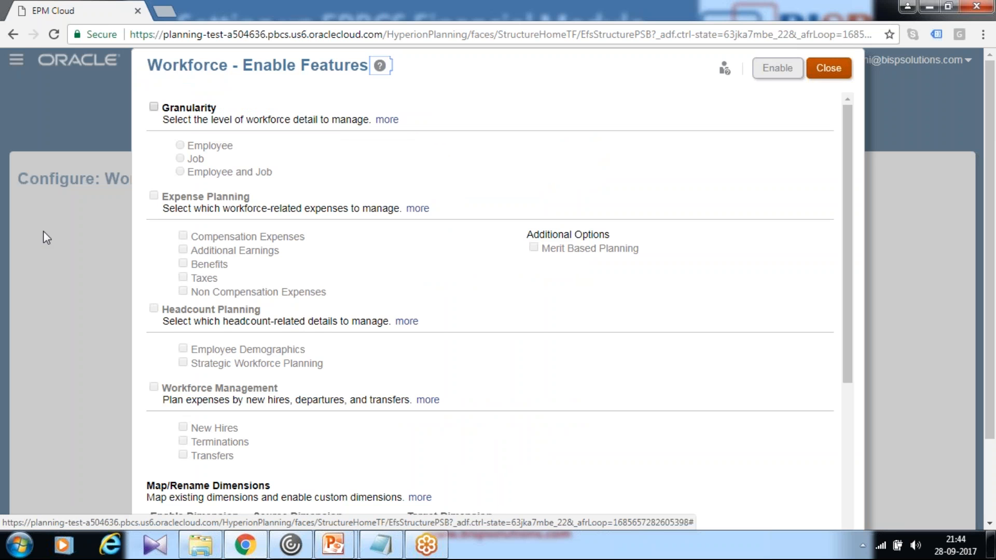
# - Select Employee and Job granularity, and Expense Planning with Additional Earnings, Benefits, Taxes and Non Compensation Expenses
pyautogui.click(153, 107)
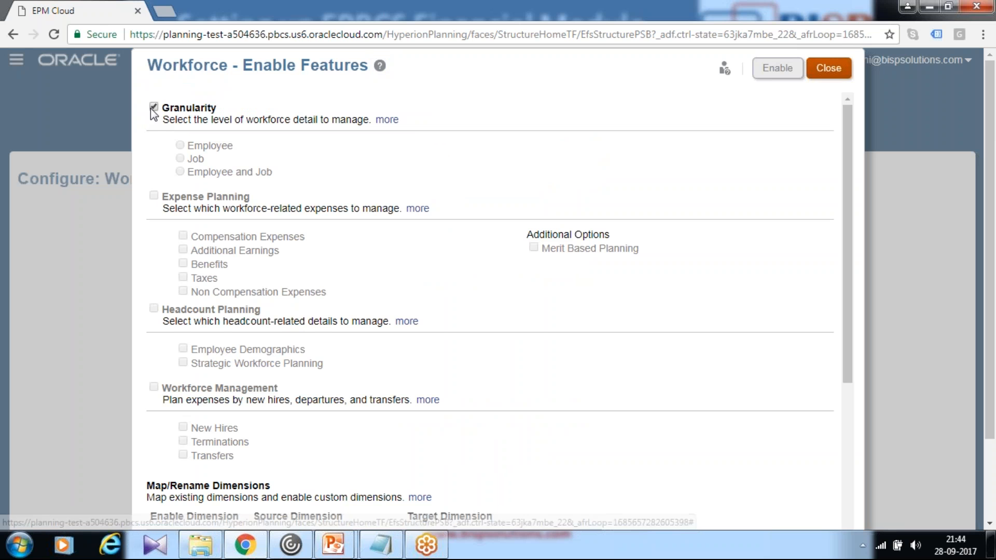
pyautogui.click(180, 172)
pyautogui.click(154, 197)
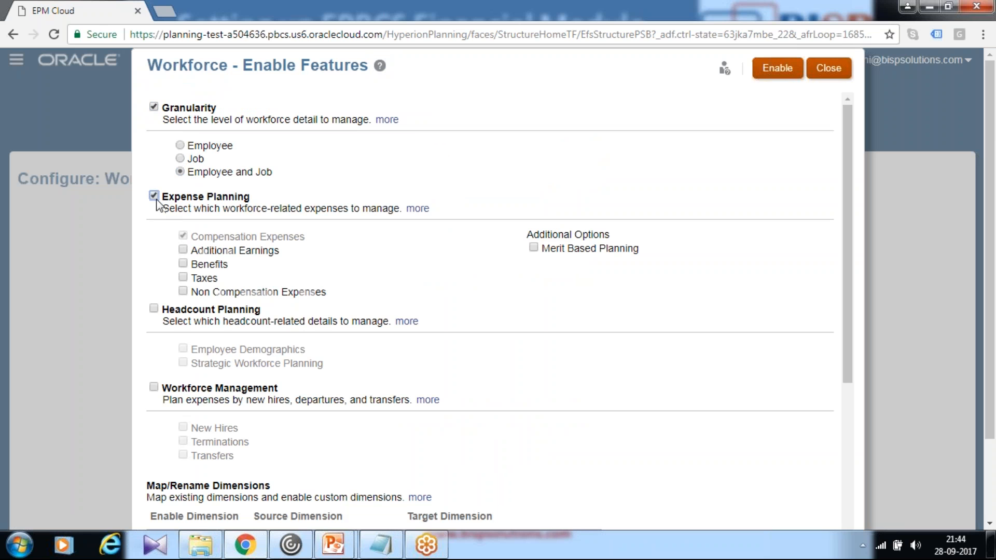
pyautogui.click(182, 250)
pyautogui.click(183, 263)
pyautogui.click(183, 278)
pyautogui.click(182, 291)
# - Select Headcount Planning for Workforce with the Employee Demographics option
pyautogui.scroll(-2, 369, 301)
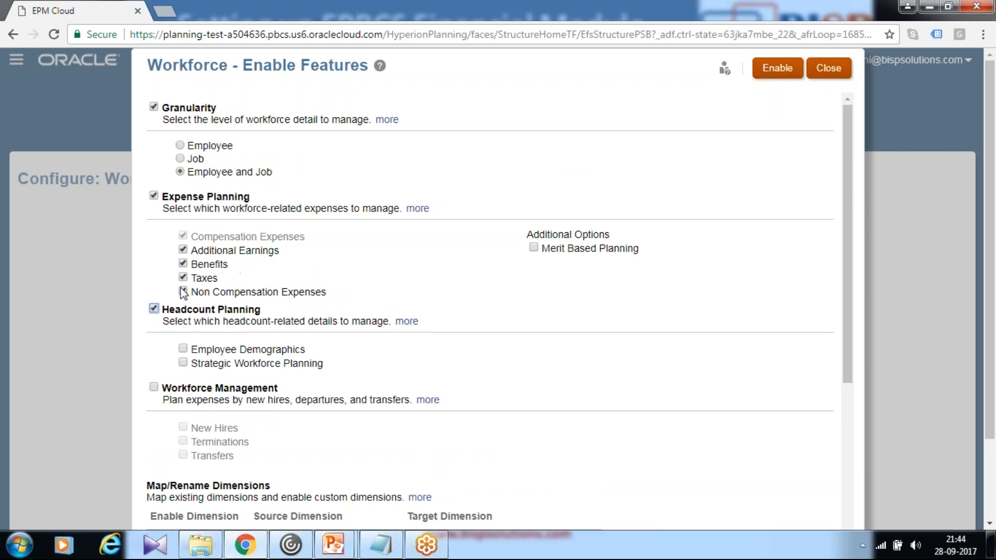
pyautogui.scroll(-5, 222, 321)
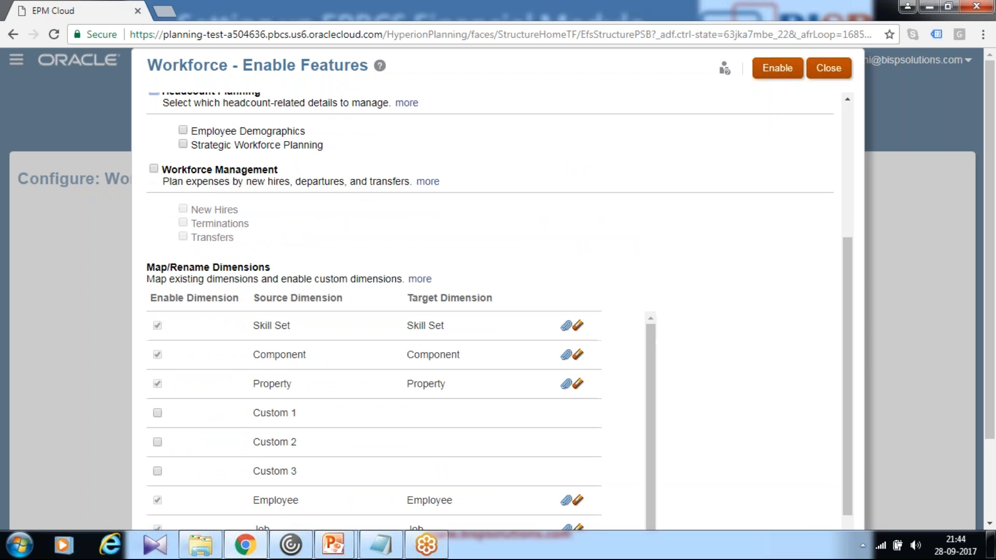
pyautogui.click(182, 129)
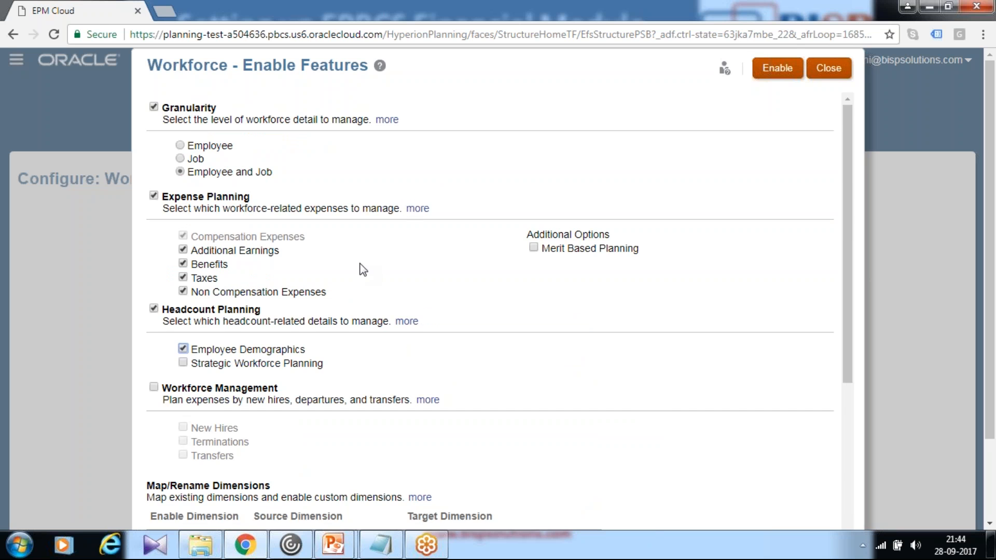
# - Select Workforce Management with the New Hires, Terminations and Transfers options
pyautogui.scroll(-3, 363, 239)
pyautogui.click(154, 242)
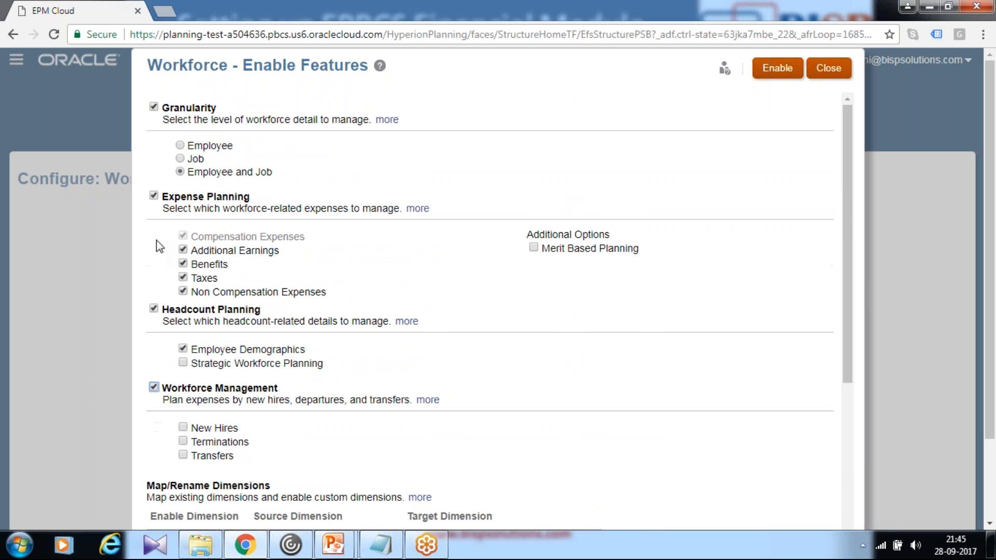
pyautogui.scroll(-2, 334, 267)
pyautogui.scroll(-2, 327, 278)
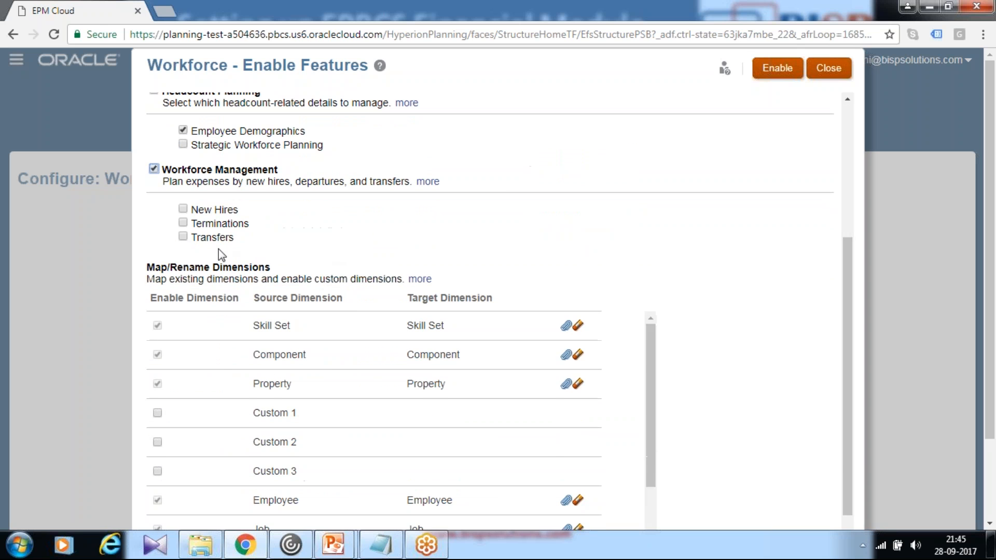
pyautogui.click(183, 209)
pyautogui.scroll(-1, 433, 257)
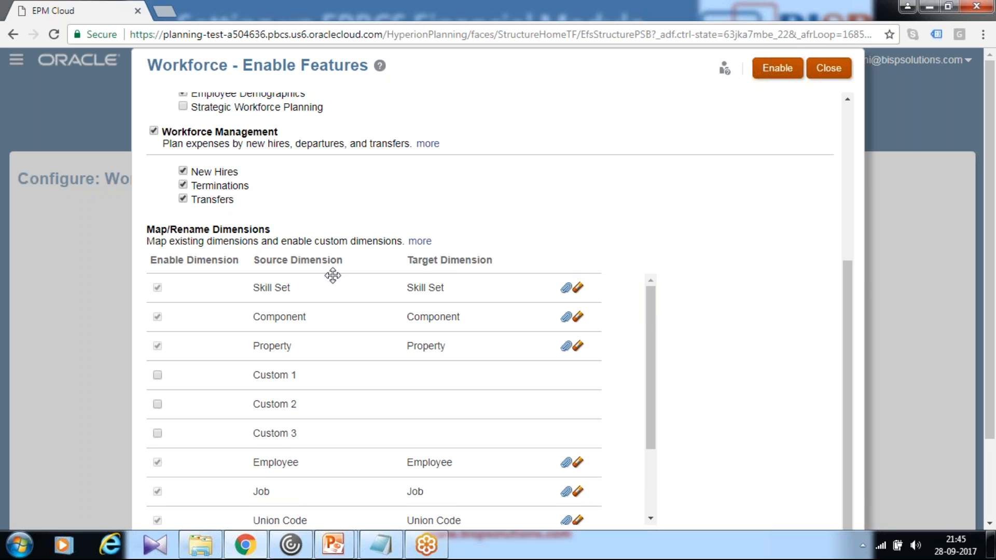
# - Check the Workforce dimension mappings, and enable and confirm the selected features
pyautogui.scroll(-3, 327, 280)
pyautogui.scroll(-1, 326, 307)
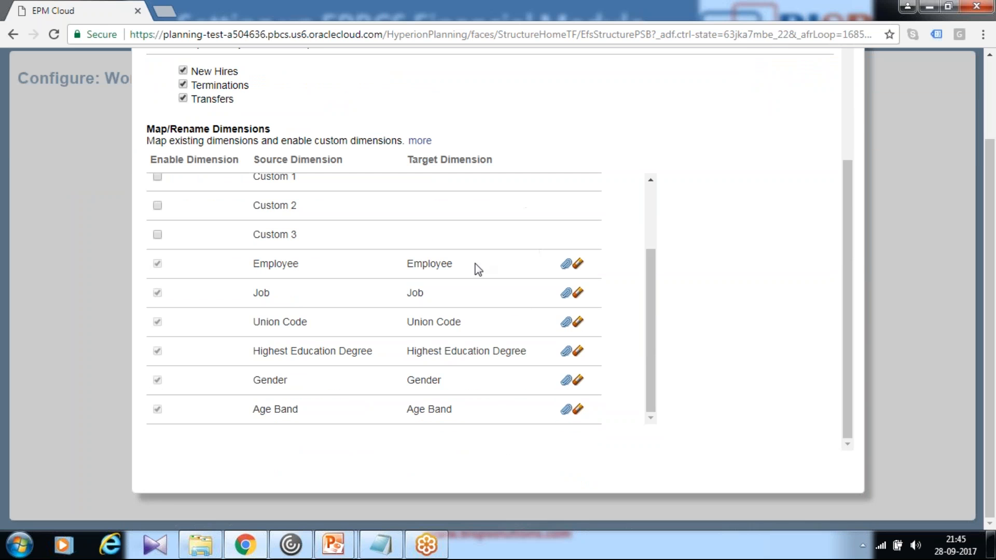
pyautogui.scroll(3, 394, 203)
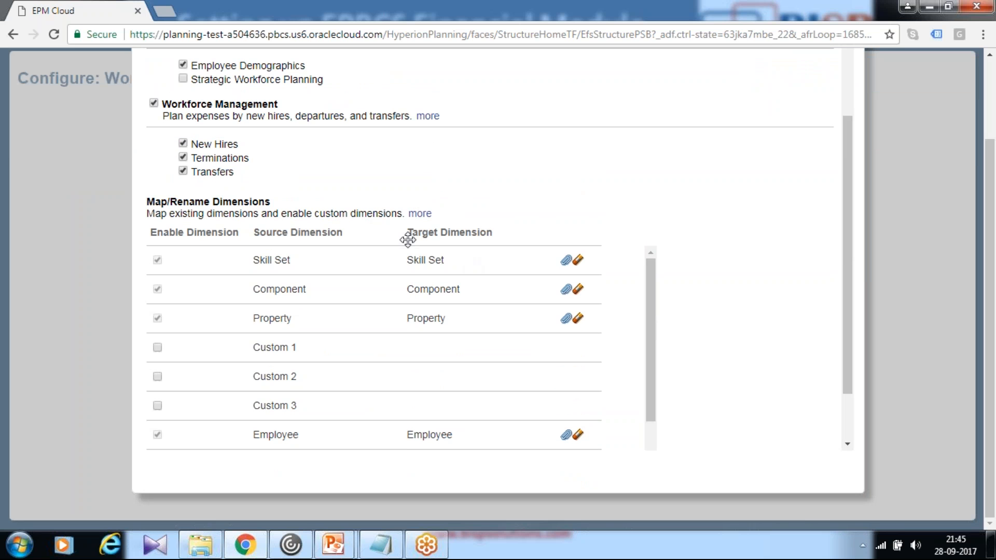
pyautogui.scroll(-3, 473, 311)
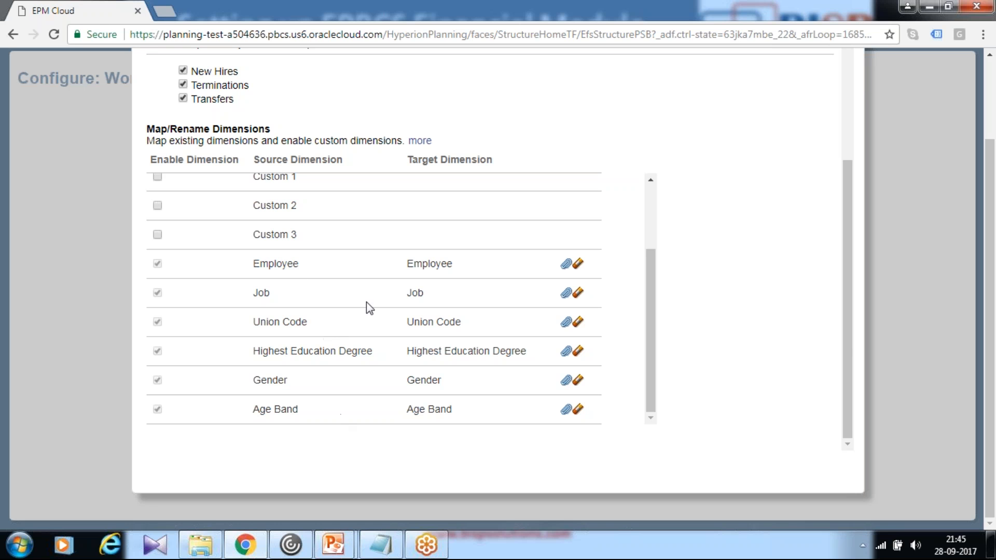
pyautogui.scroll(10, 704, 298)
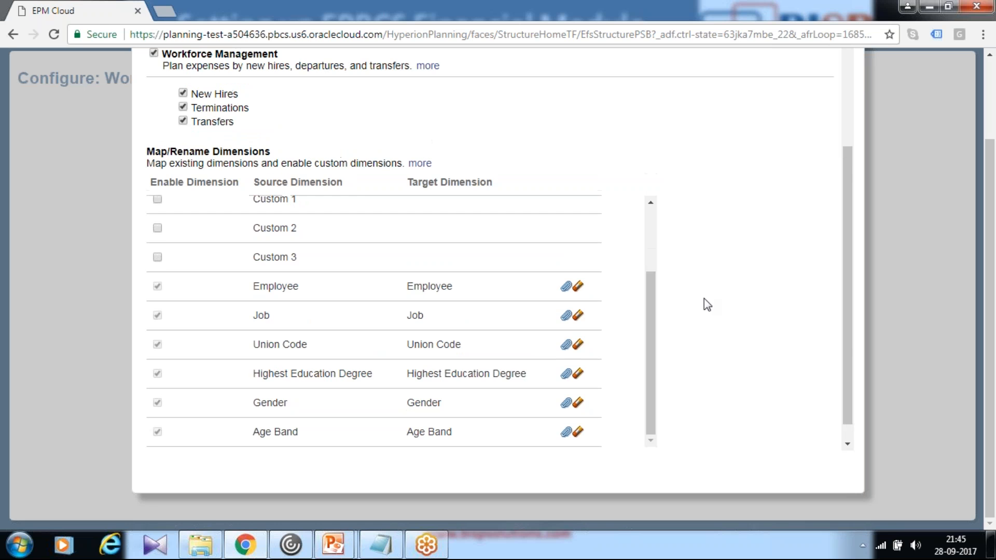
pyautogui.scroll(-4, 713, 287)
pyautogui.scroll(4, 711, 285)
pyautogui.click(787, 73)
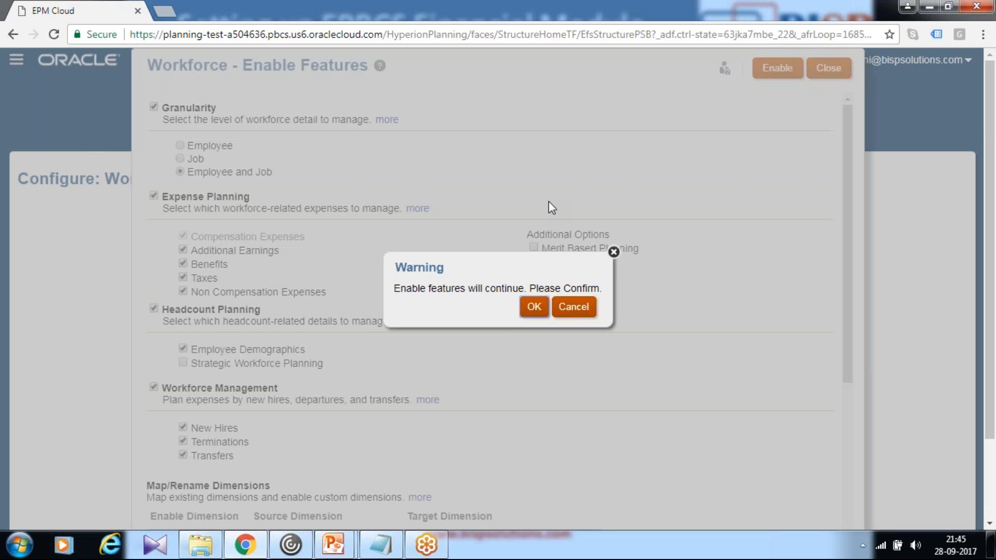
pyautogui.click(534, 307)
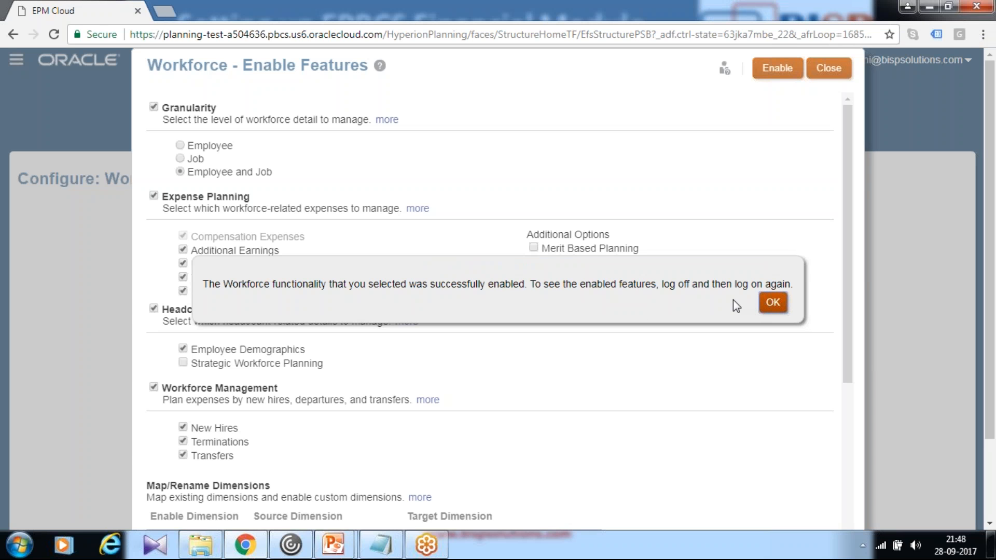
# - Acknowledge the enabled Workforce features, close the feature setup, and sign out and back in to the EPBCS application
pyautogui.click(773, 303)
pyautogui.click(829, 68)
pyautogui.click(968, 61)
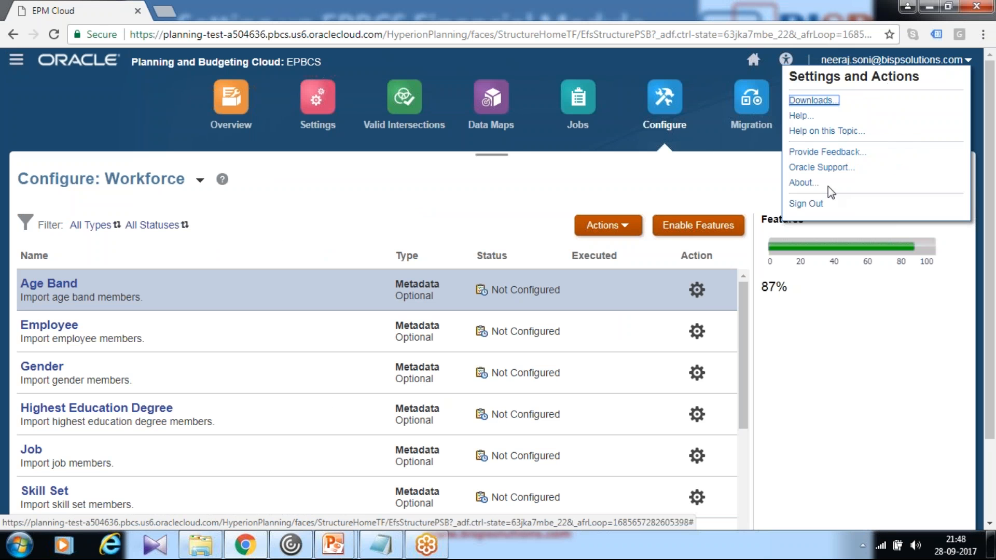
pyautogui.click(809, 206)
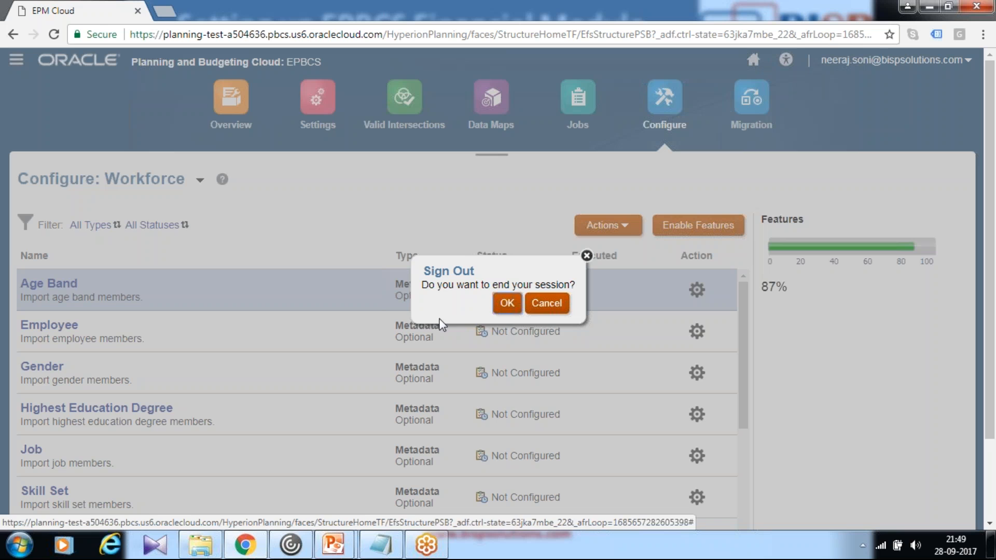
pyautogui.click(508, 304)
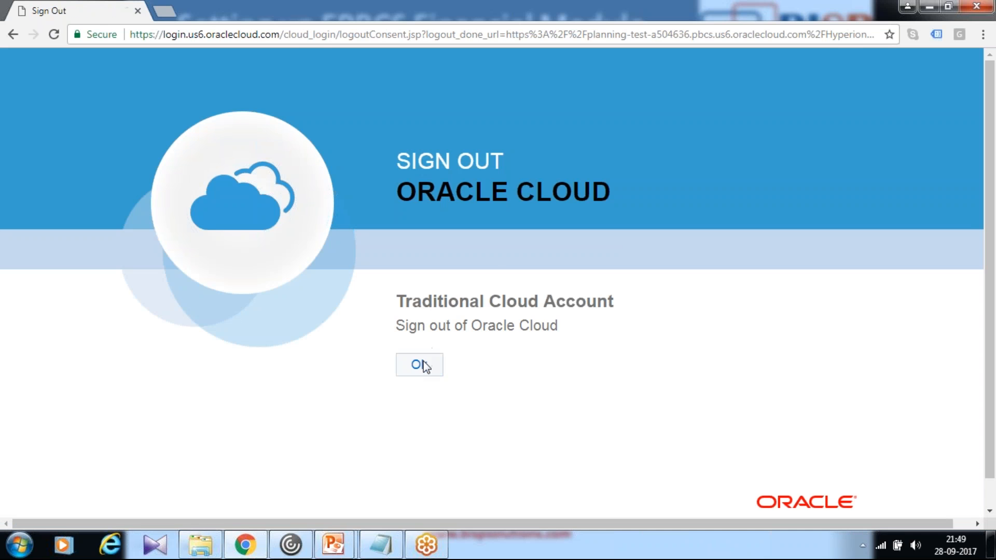
pyautogui.click(420, 365)
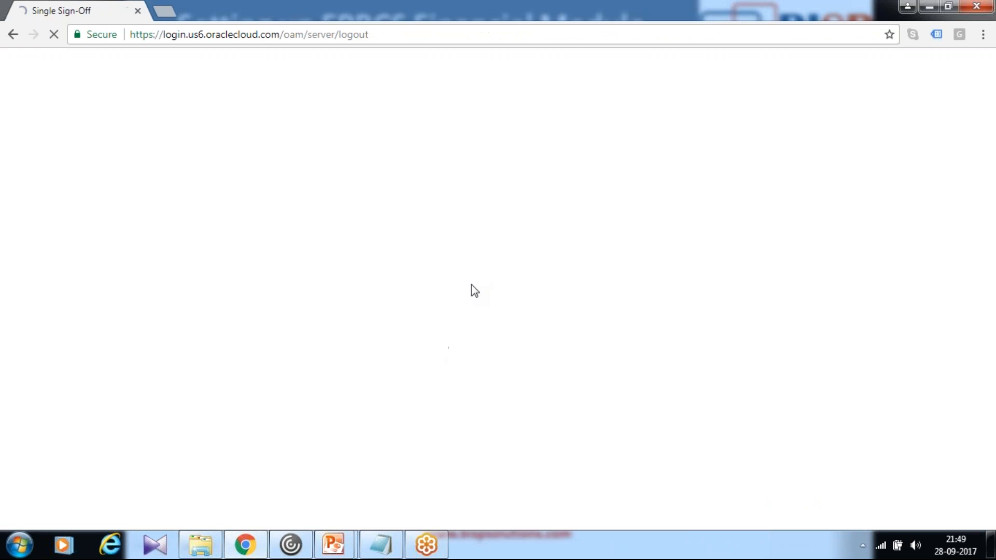
pyautogui.click(433, 441)
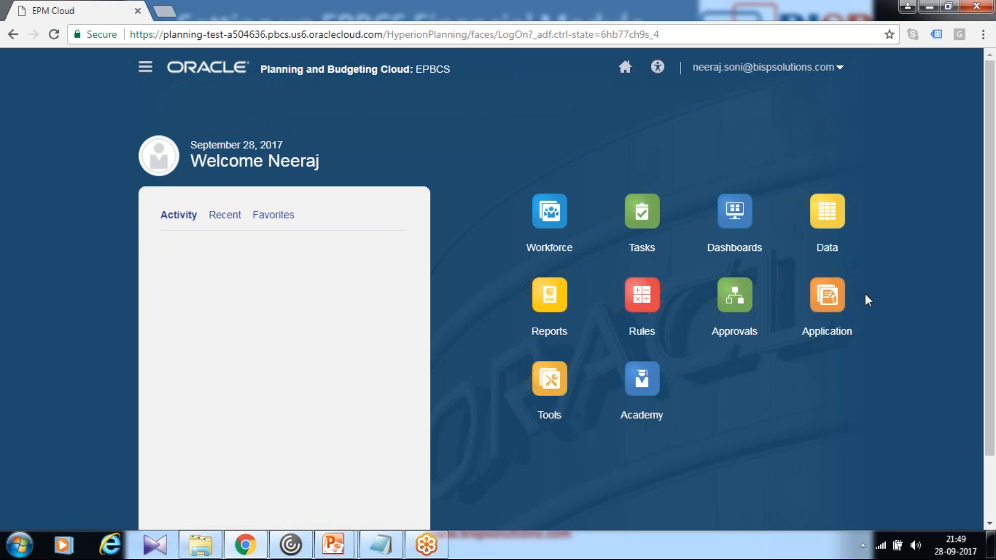
# - Open dimension management and look through the list of dimensions available in the application
pyautogui.click(829, 317)
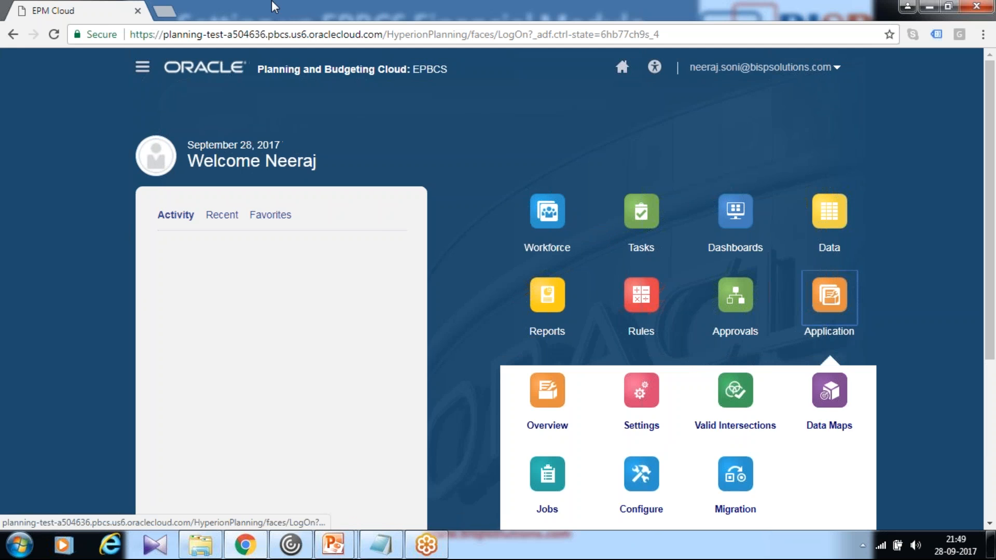
pyautogui.click(145, 67)
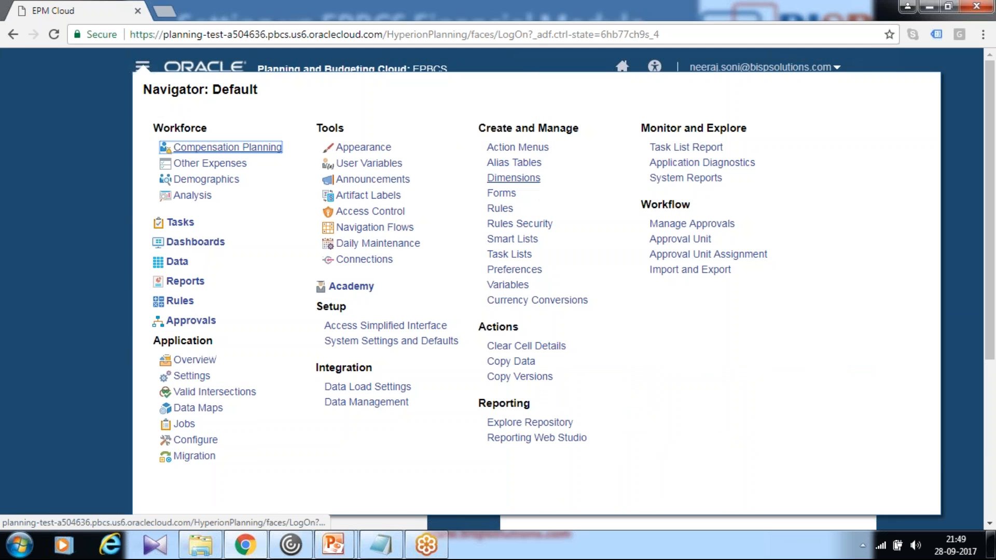
pyautogui.click(514, 177)
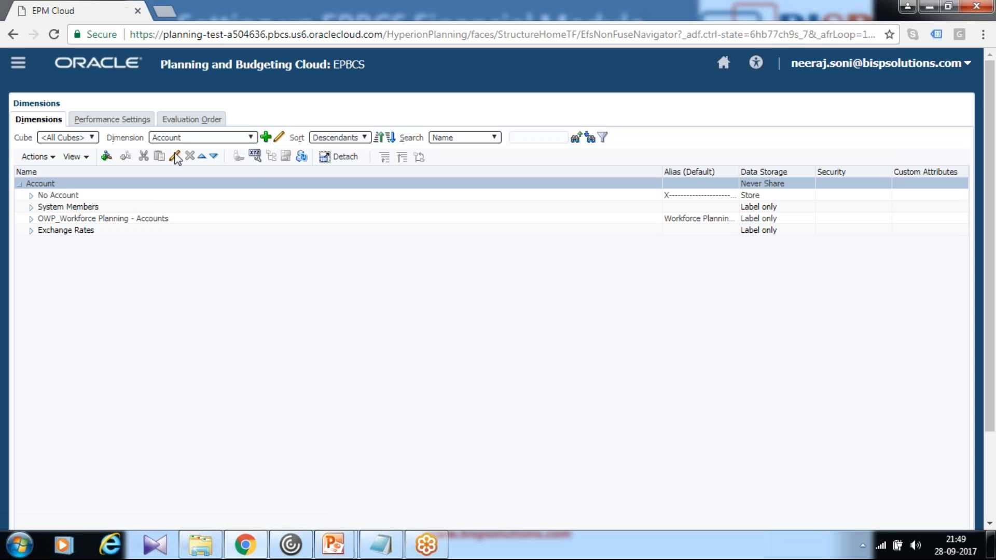
pyautogui.click(224, 137)
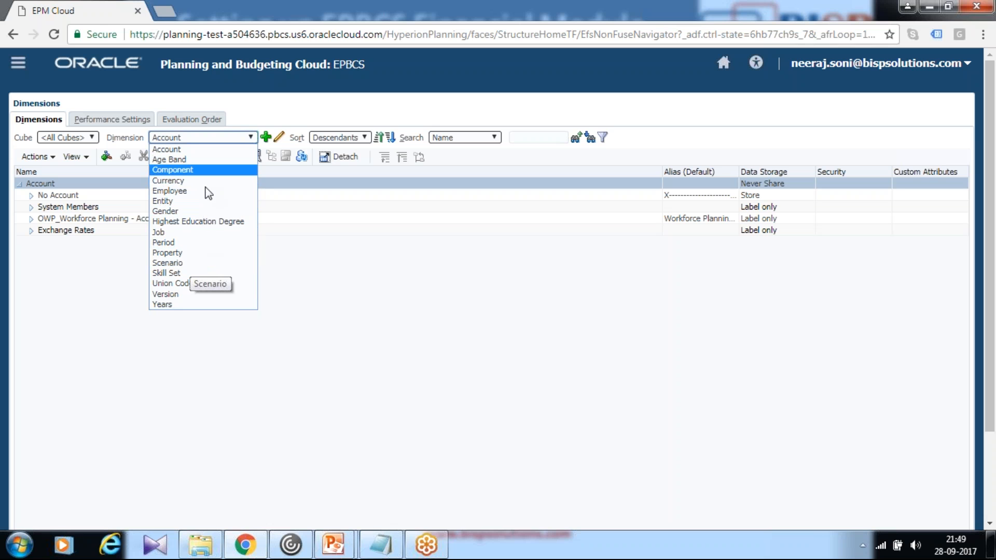
pyautogui.click(389, 117)
# - Open form management and examine the Workforce form folders and the forms in Workforce - Analysis
pyautogui.click(21, 63)
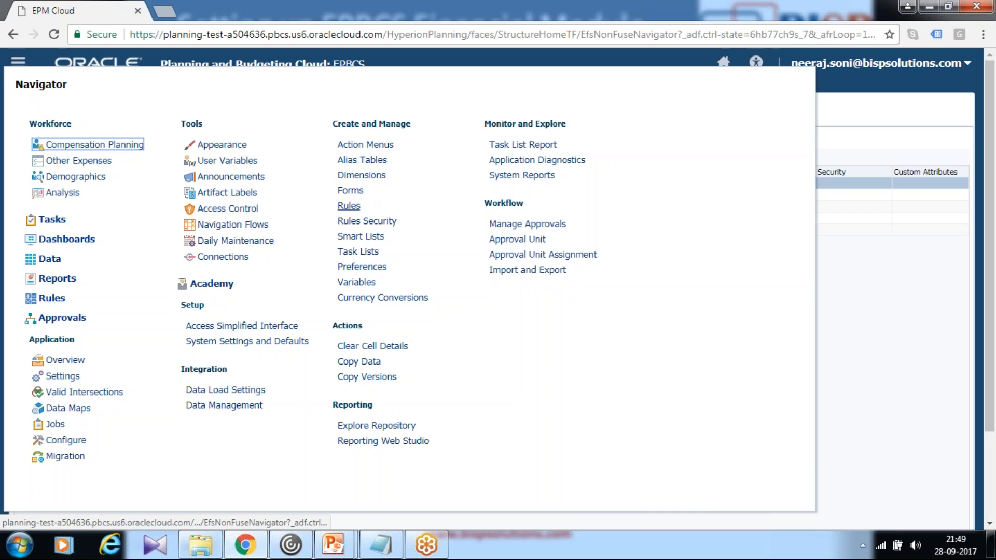
pyautogui.click(350, 191)
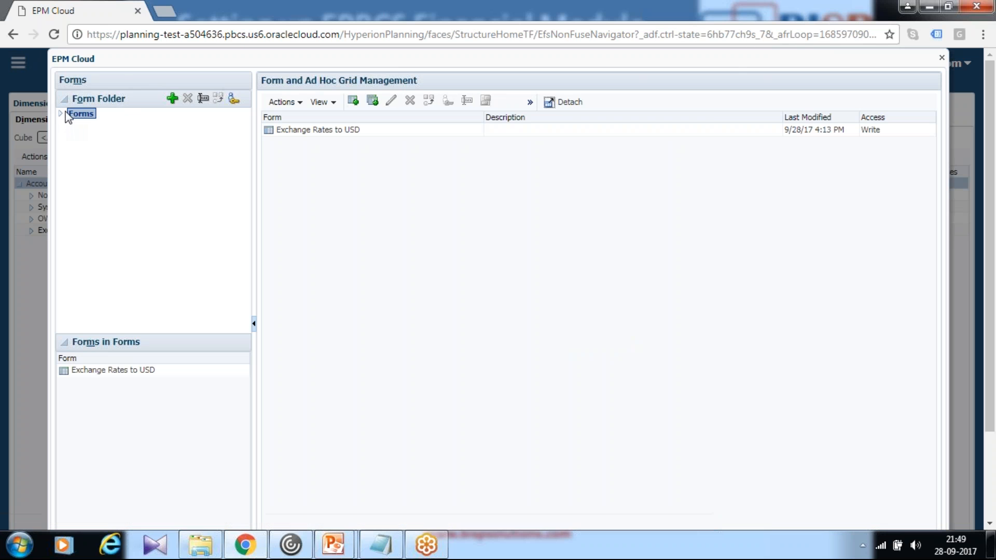
pyautogui.click(61, 113)
pyautogui.click(72, 125)
pyautogui.click(127, 135)
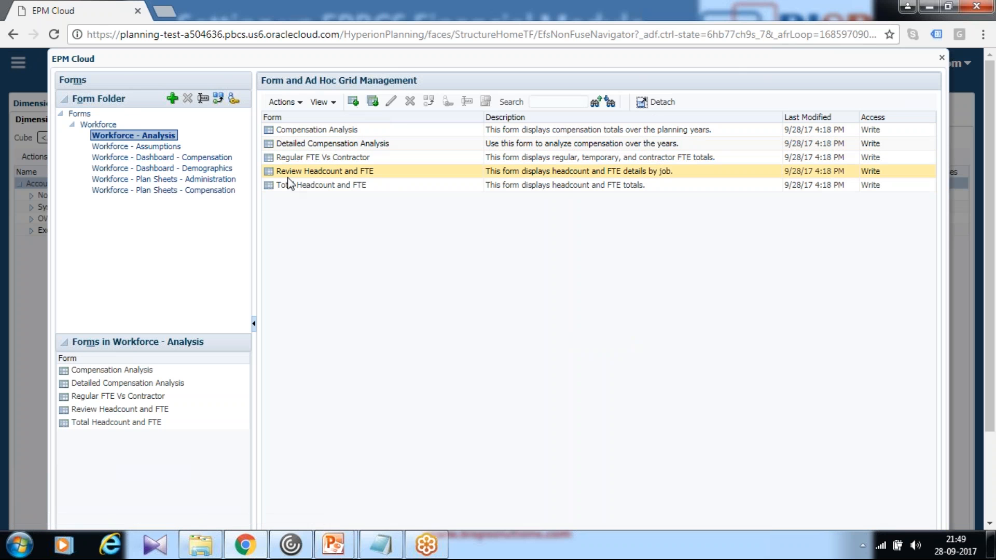
pyautogui.scroll(-1, 883, 261)
pyautogui.scroll(-3, 884, 261)
pyautogui.scroll(4, 896, 329)
pyautogui.click(942, 57)
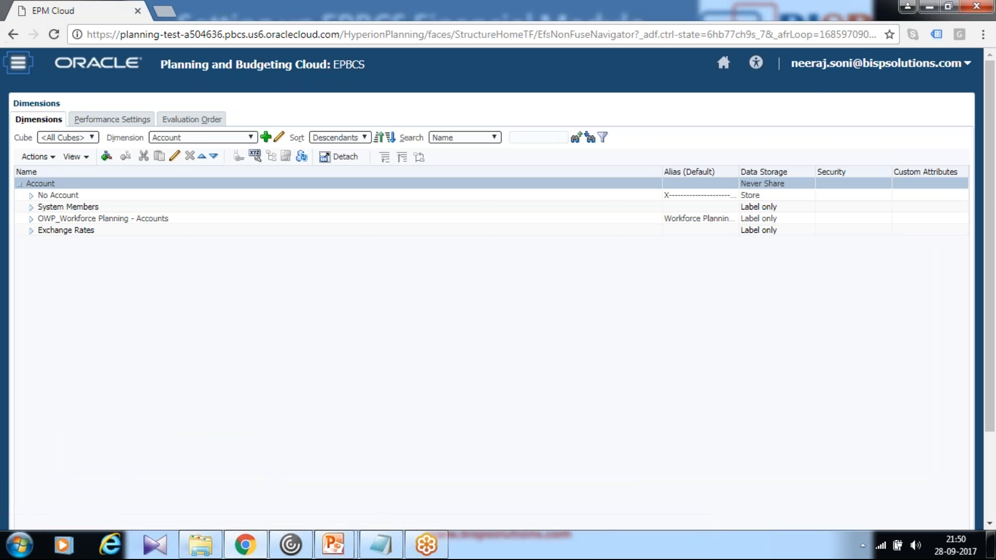
# - Return to the home page and open the application configuration for Workforce
pyautogui.click(18, 62)
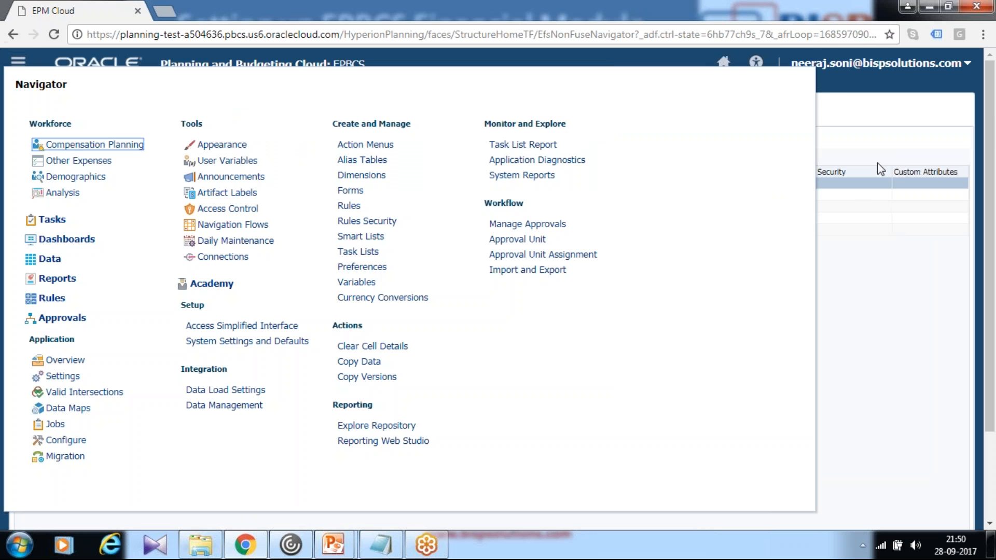
pyautogui.click(721, 62)
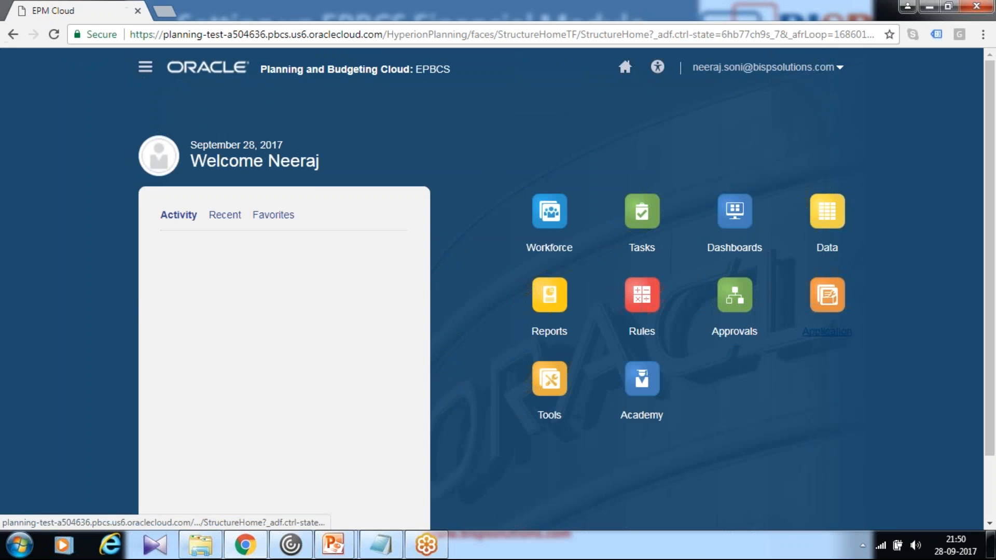
pyautogui.click(816, 333)
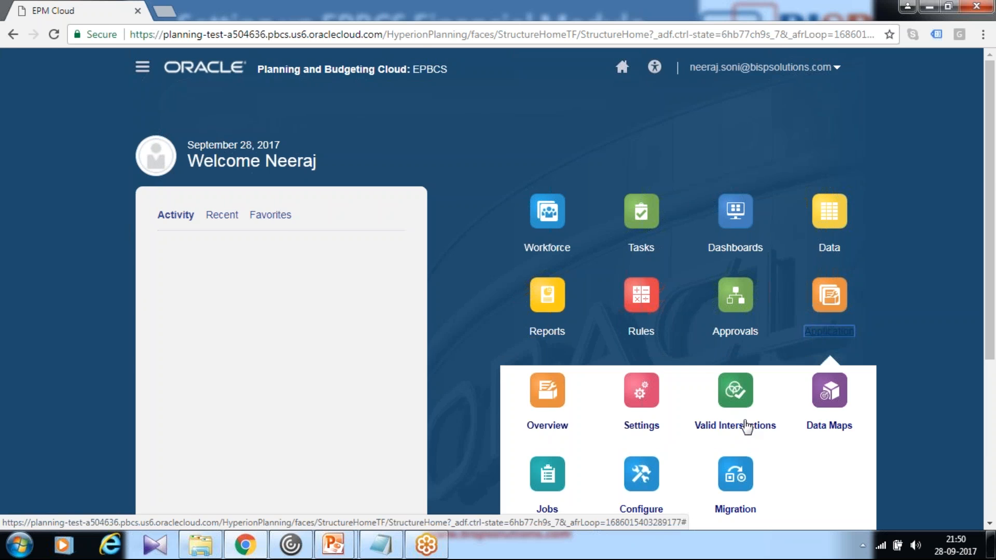
pyautogui.scroll(-4, 738, 384)
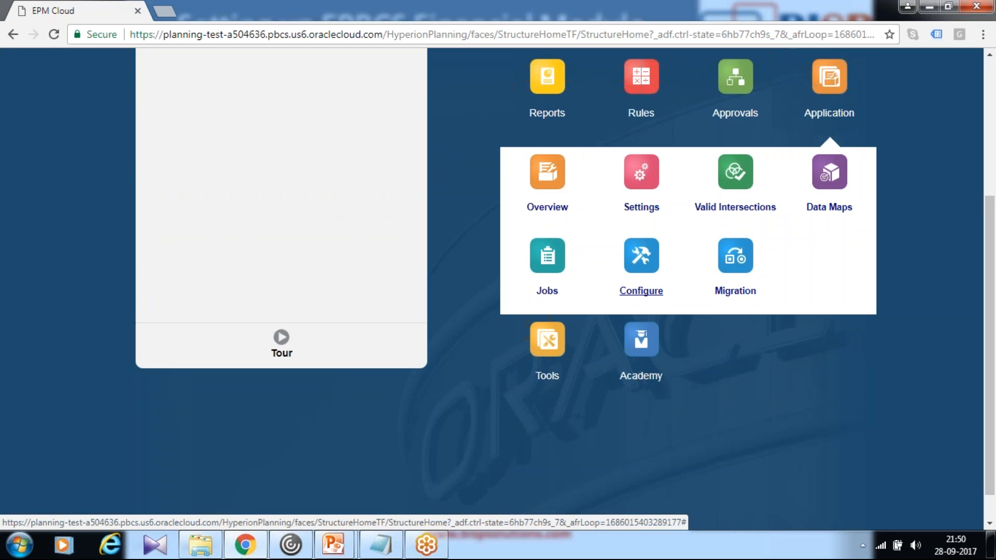
pyautogui.click(641, 291)
pyautogui.click(266, 181)
pyautogui.click(297, 237)
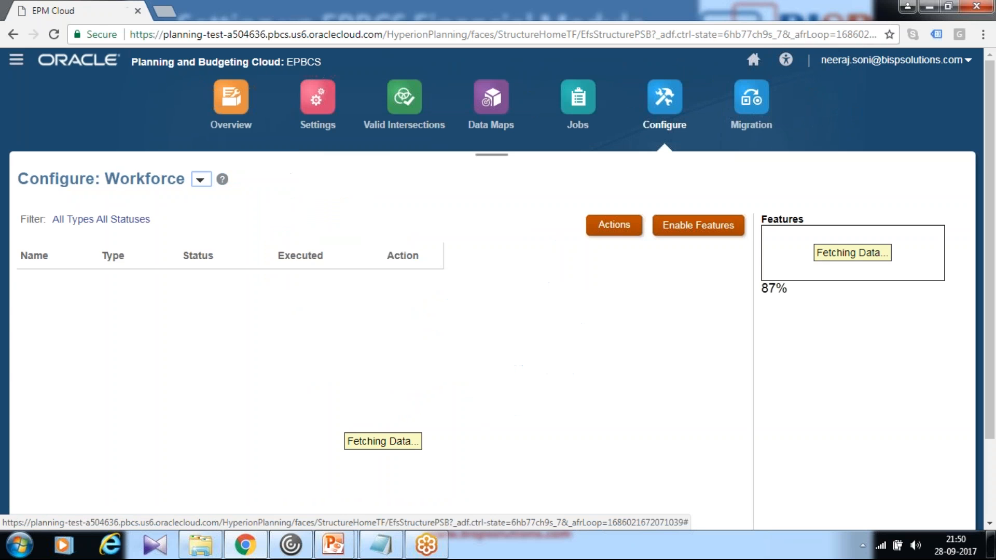
# - Open the Employee metadata import from the Workforce configuration tasks and choose the local file Employees.csv
pyautogui.scroll(-3, 424, 276)
pyautogui.scroll(3, 371, 287)
pyautogui.scroll(-1, 879, 318)
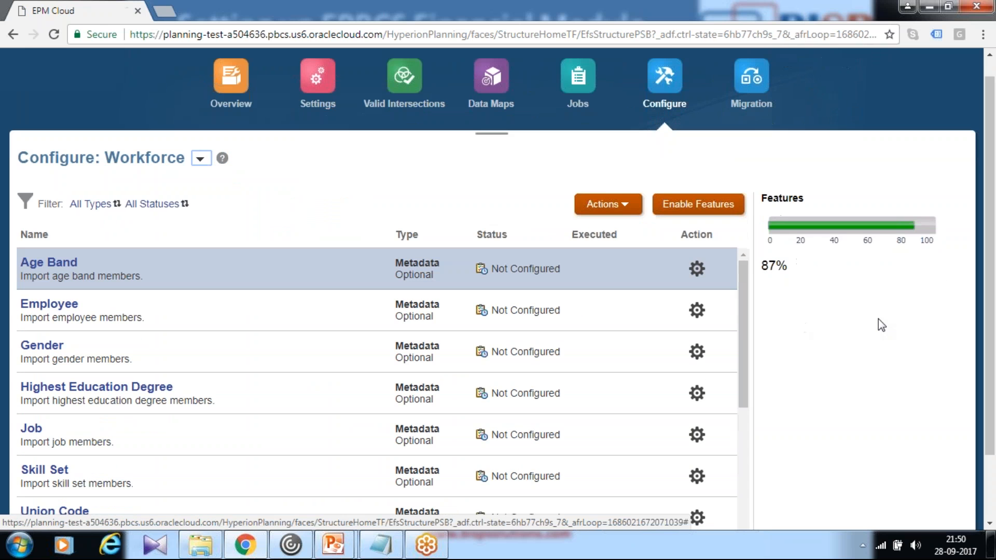
pyautogui.scroll(-3, 411, 260)
pyautogui.scroll(4, 304, 253)
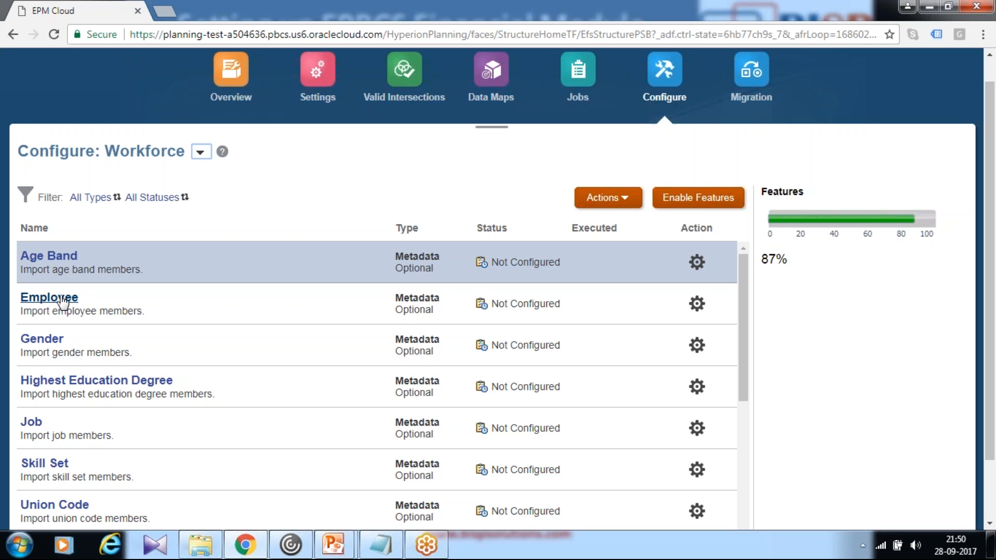
pyautogui.click(197, 548)
pyautogui.click(49, 299)
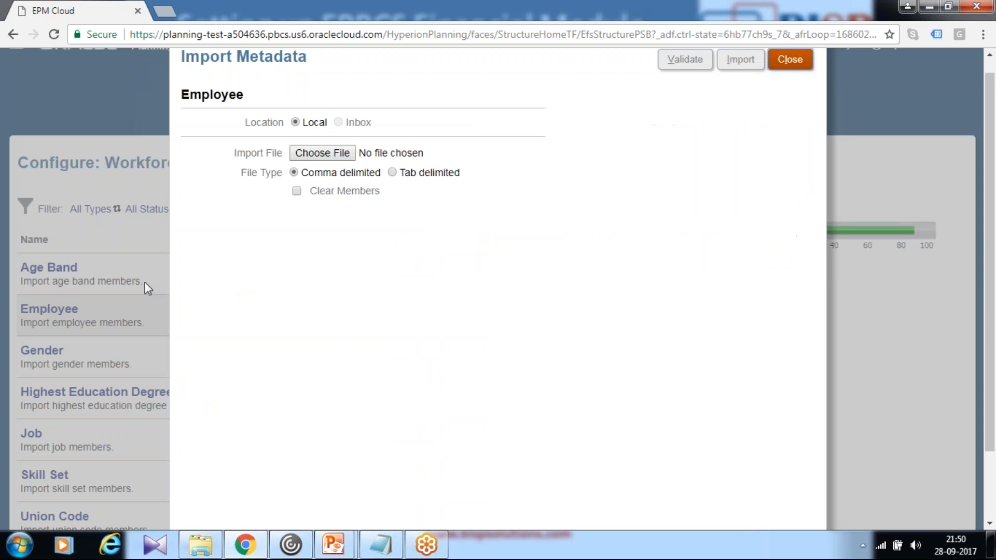
pyautogui.click(322, 155)
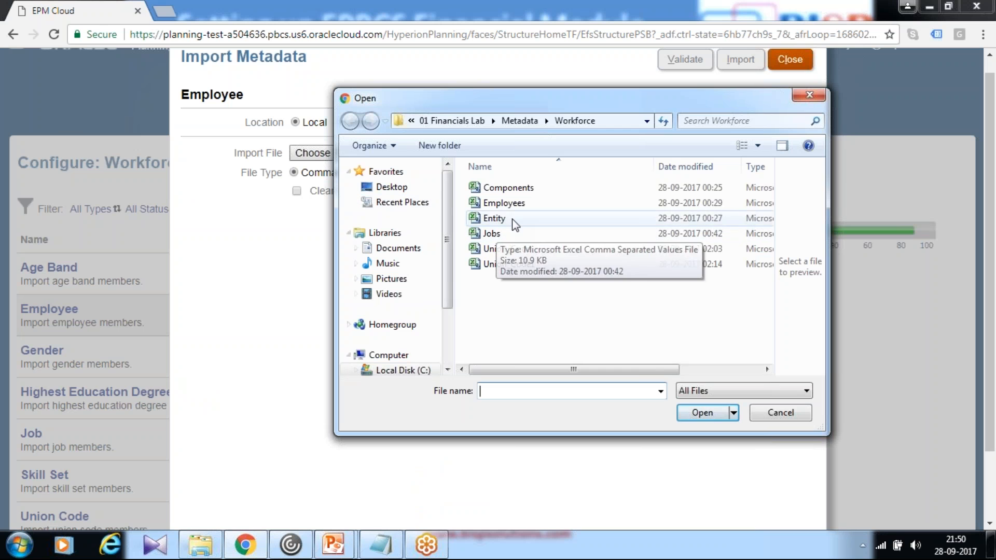
pyautogui.click(512, 204)
pyautogui.click(693, 410)
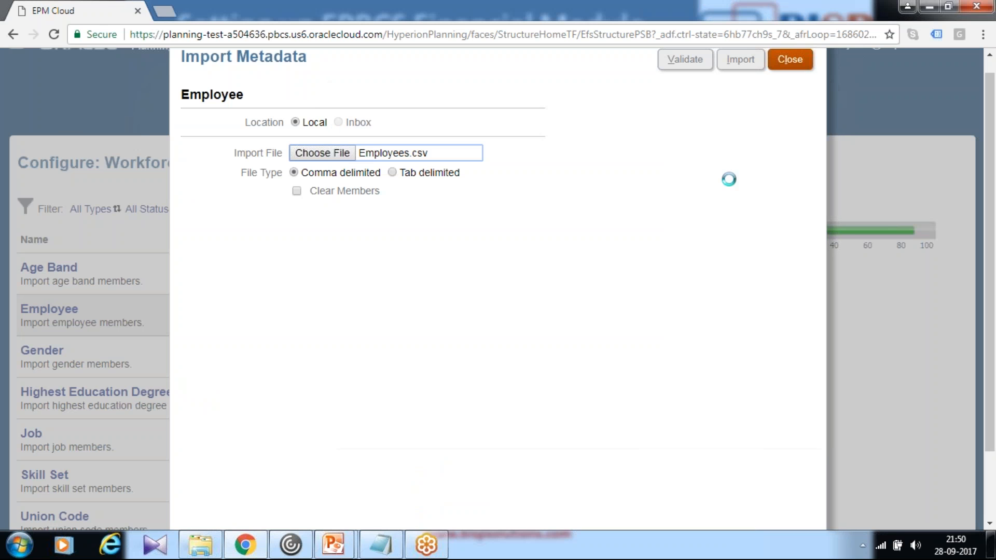
# - Validate and import the Employee metadata without the Refresh Database option, and close the import
pyautogui.click(683, 72)
pyautogui.click(580, 293)
pyautogui.click(733, 65)
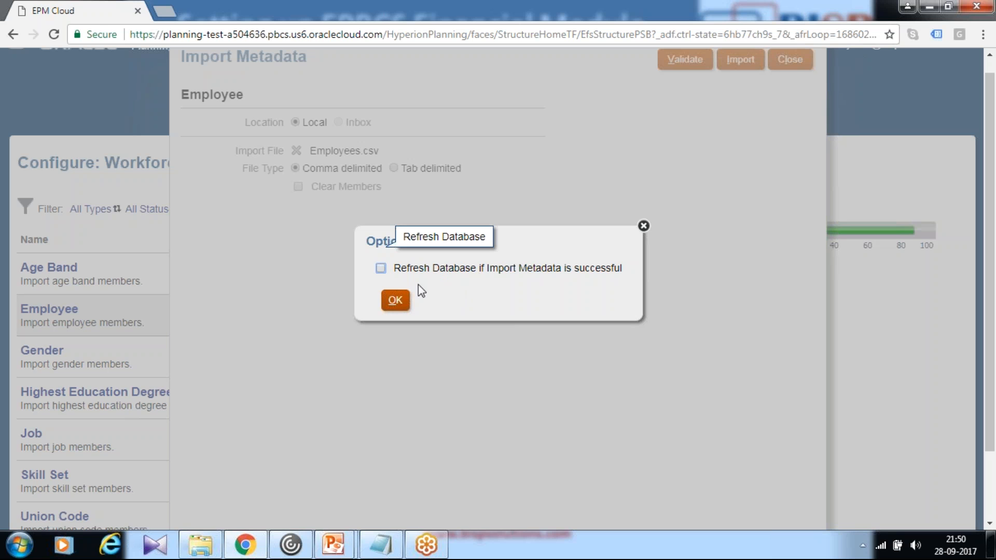
pyautogui.click(395, 300)
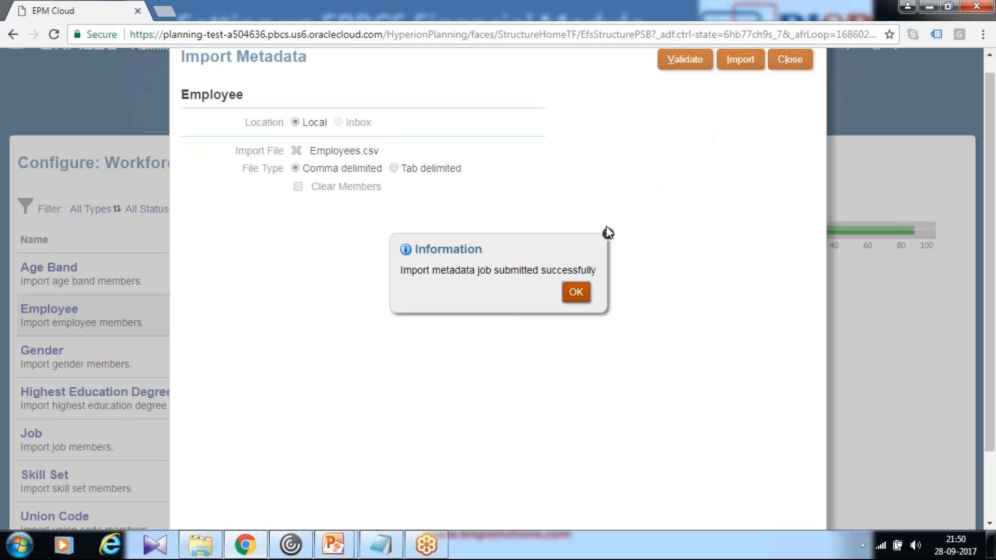
pyautogui.click(576, 292)
pyautogui.click(789, 59)
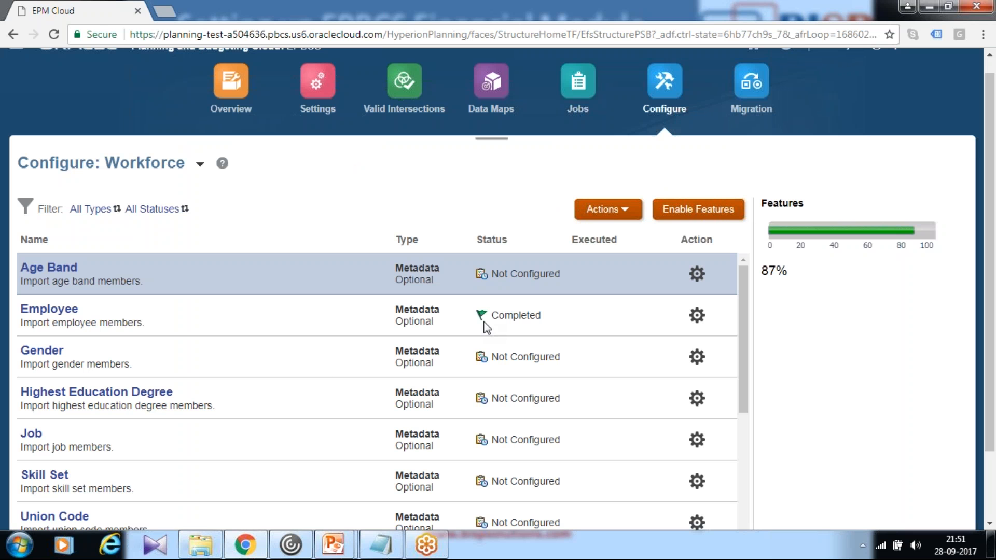
# - Check the recent metadata jobs and return to the Workforce configuration
pyautogui.click(580, 124)
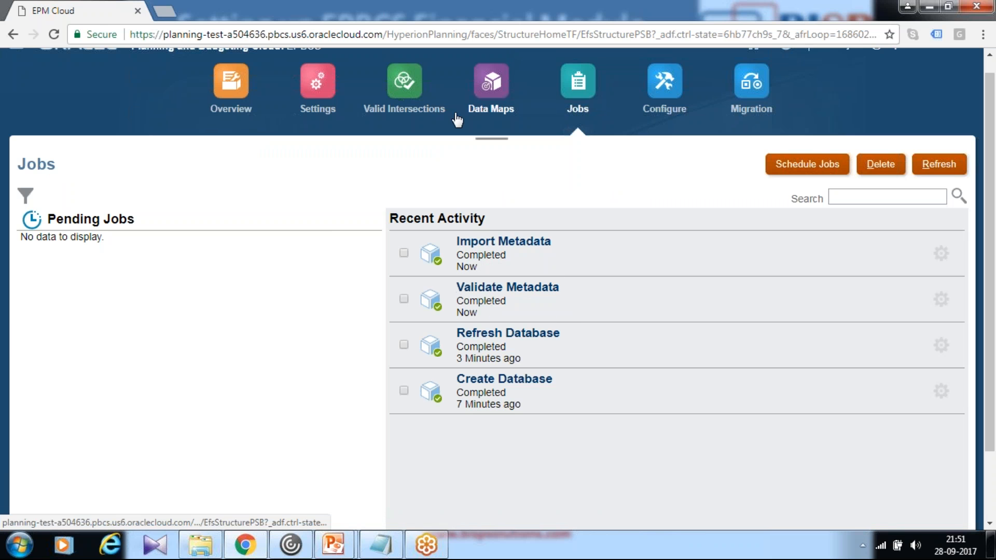
pyautogui.click(658, 112)
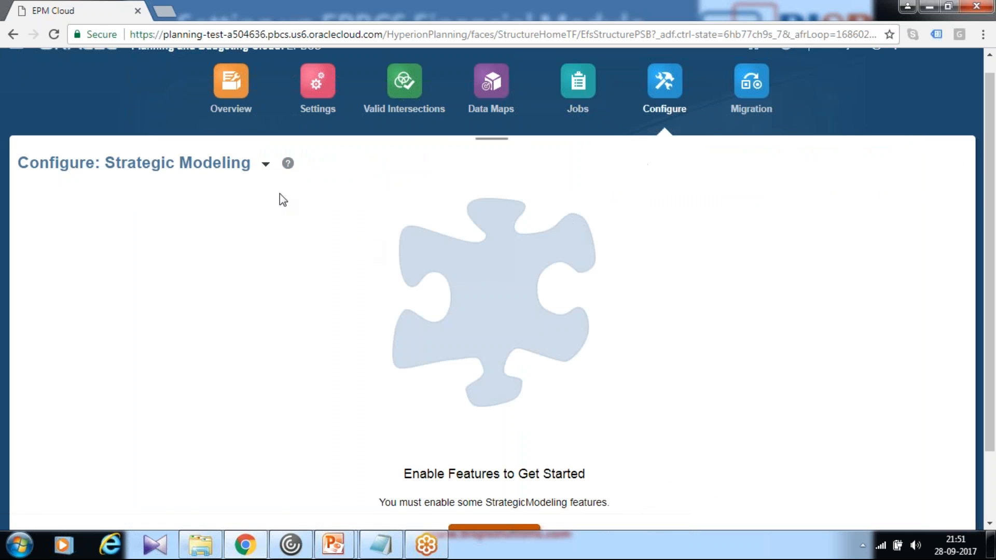
pyautogui.click(266, 165)
pyautogui.click(281, 202)
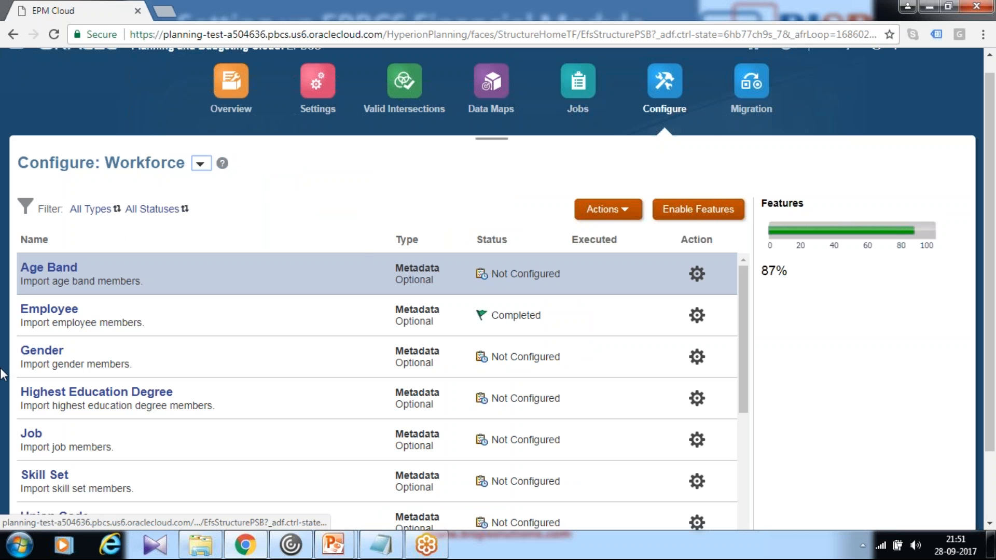
# - Open the Entities metadata import and choose the local file Entity.csv
pyautogui.scroll(-5, 57, 405)
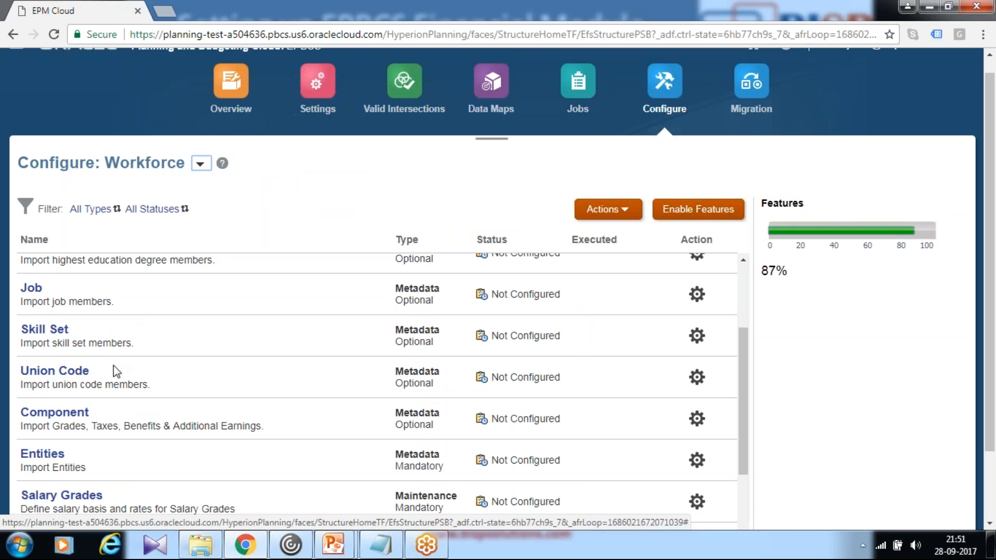
pyautogui.click(43, 384)
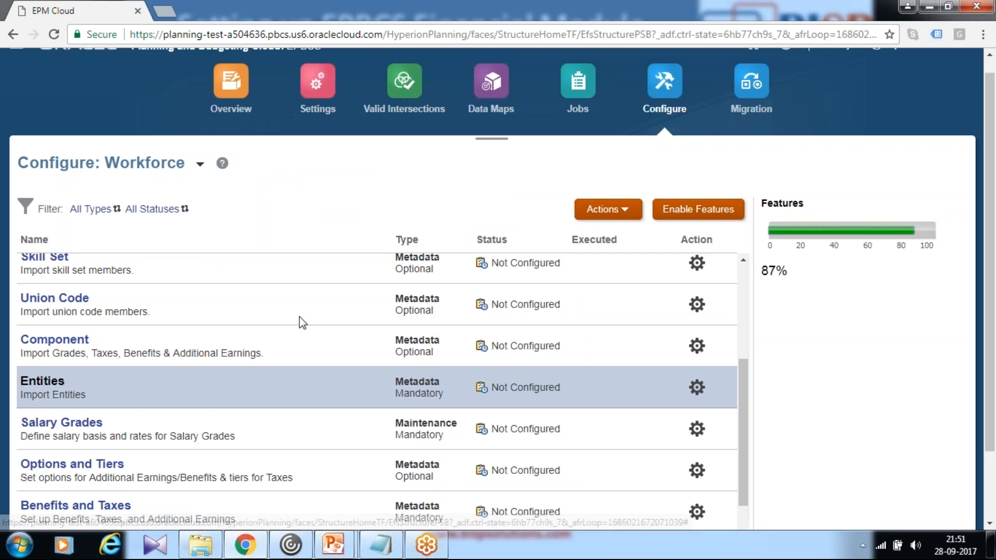
pyautogui.click(284, 154)
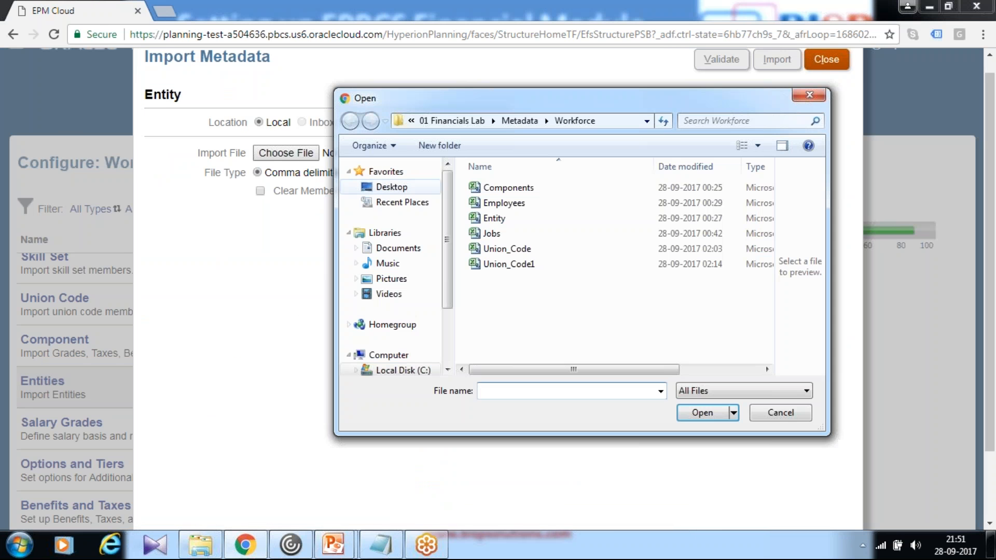
pyautogui.click(495, 218)
pyautogui.click(702, 413)
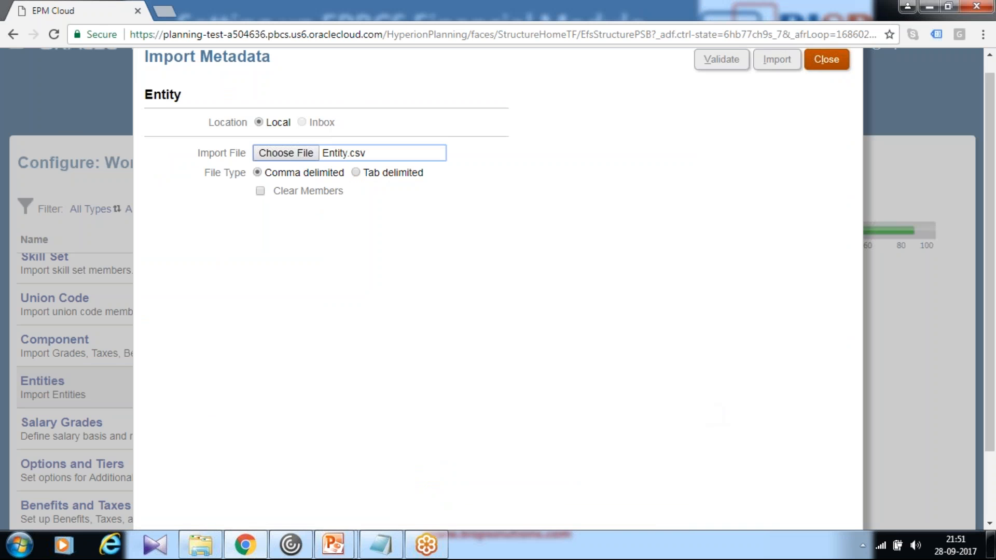
# - Validate and import the Entity metadata file, and acknowledge the job submission
pyautogui.click(723, 64)
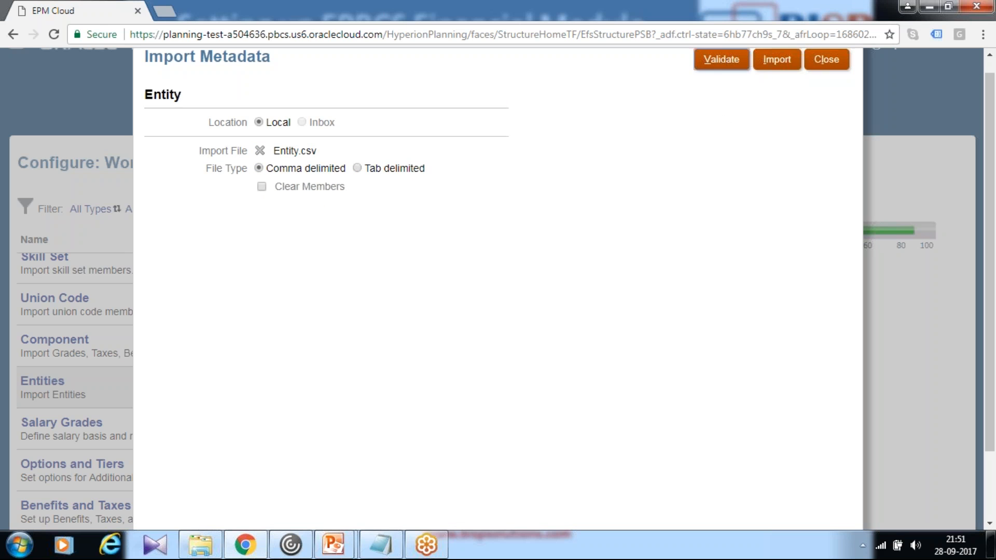
pyautogui.click(776, 64)
pyautogui.click(394, 302)
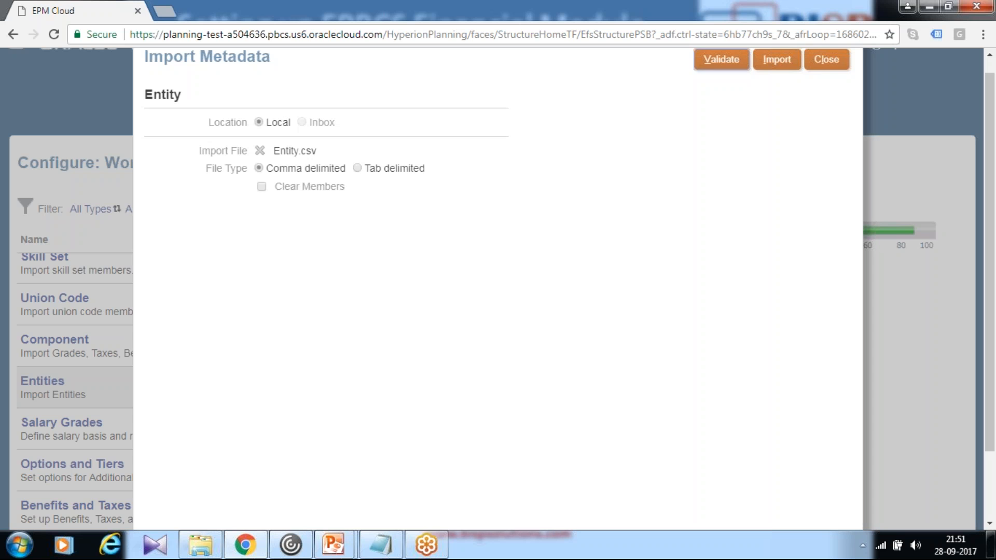
pyautogui.click(577, 292)
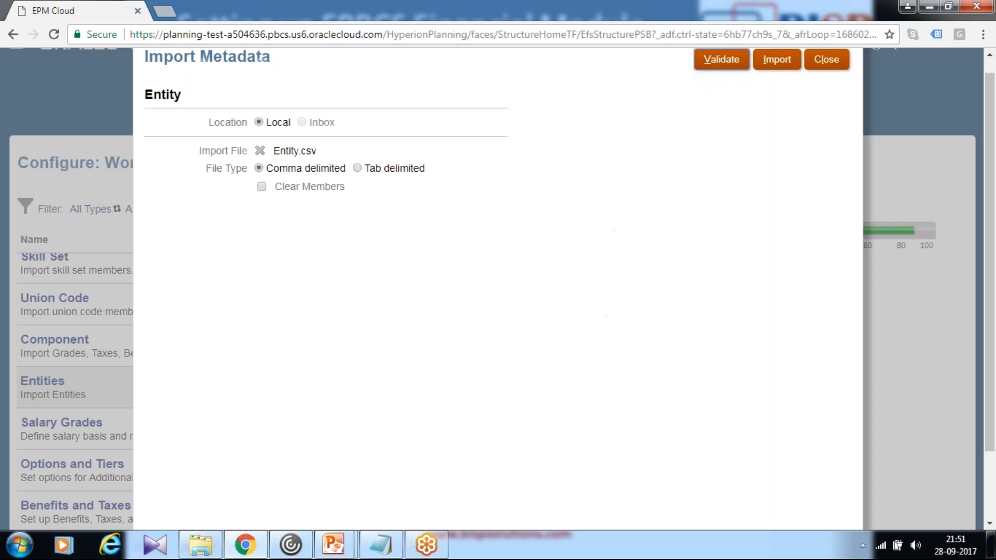
# - Close the Entity import, open the Union Code metadata import and choose the local file Union_Code.csv
pyautogui.click(826, 59)
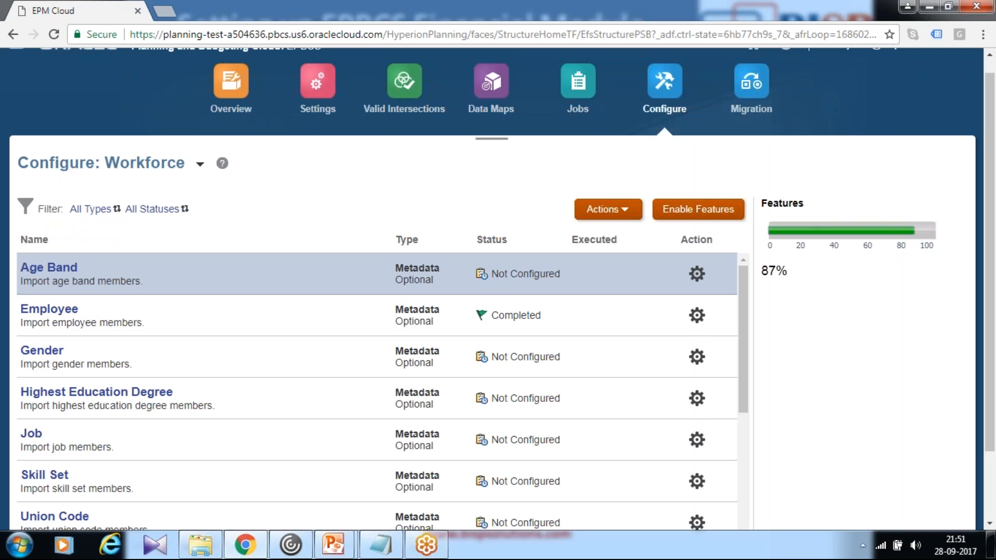
pyautogui.scroll(-2, 540, 380)
pyautogui.scroll(-3, 631, 399)
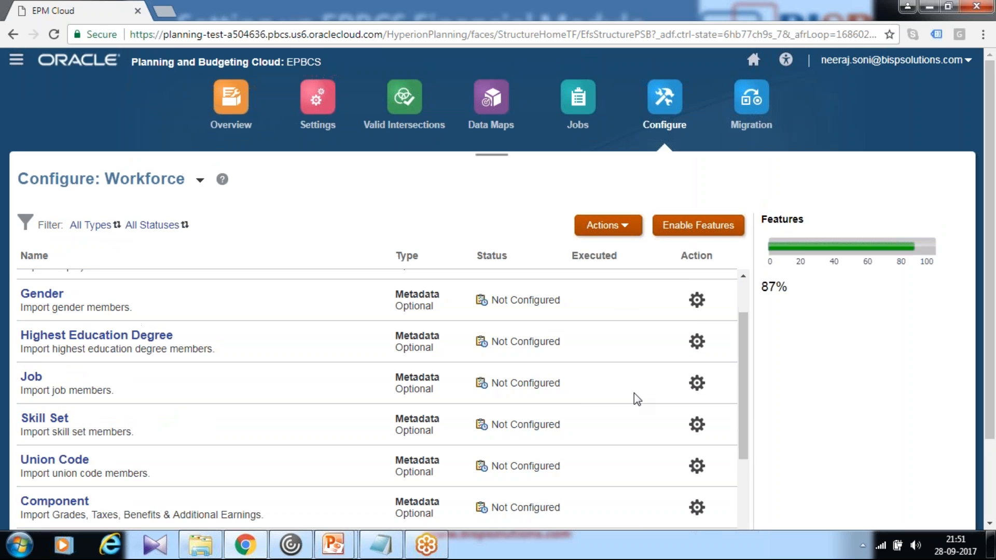
pyautogui.scroll(-2, 574, 409)
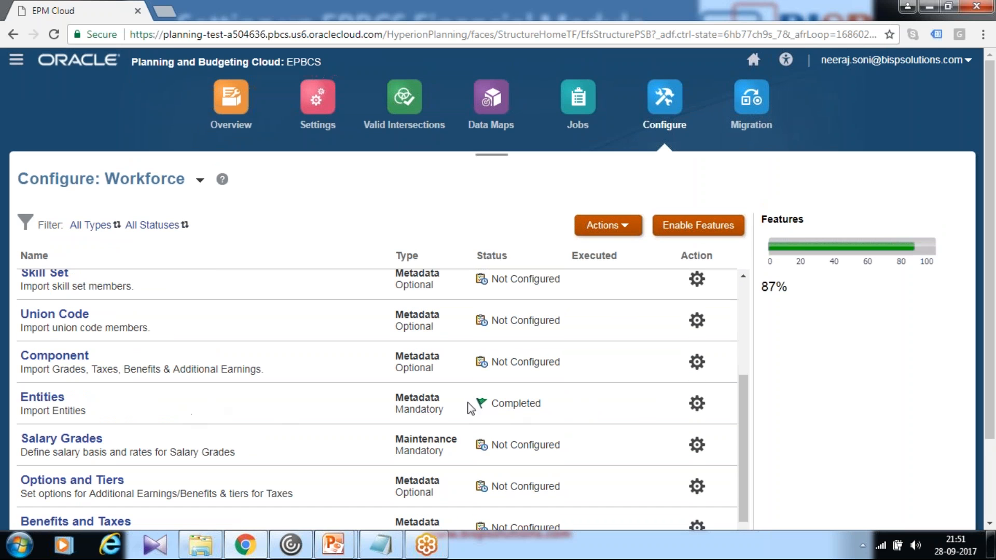
pyautogui.click(79, 320)
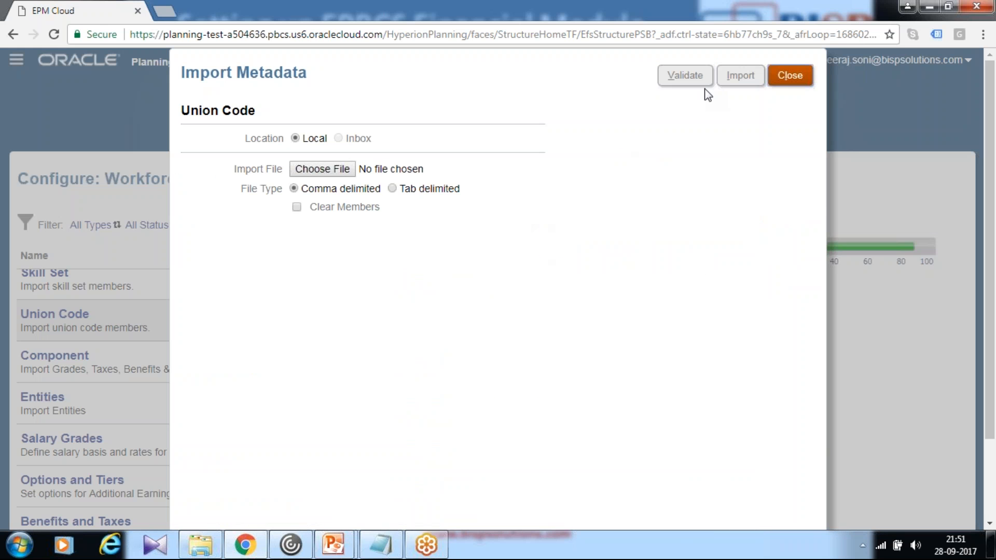
pyautogui.click(313, 170)
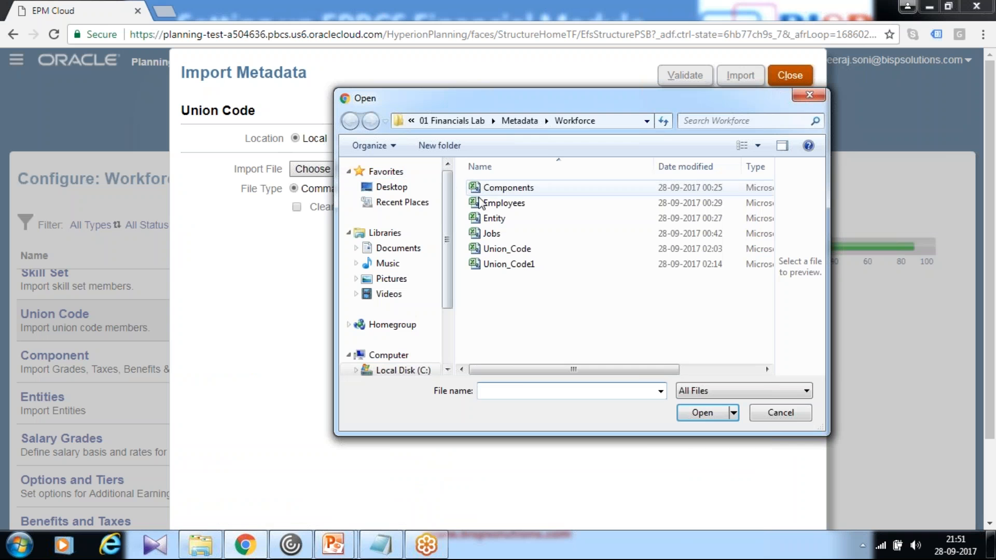
pyautogui.click(500, 251)
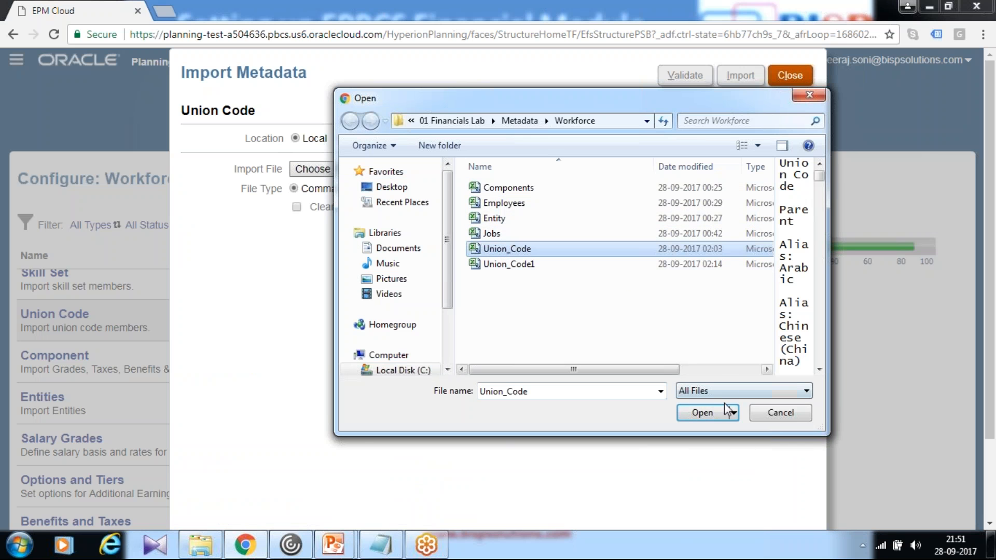
pyautogui.click(703, 413)
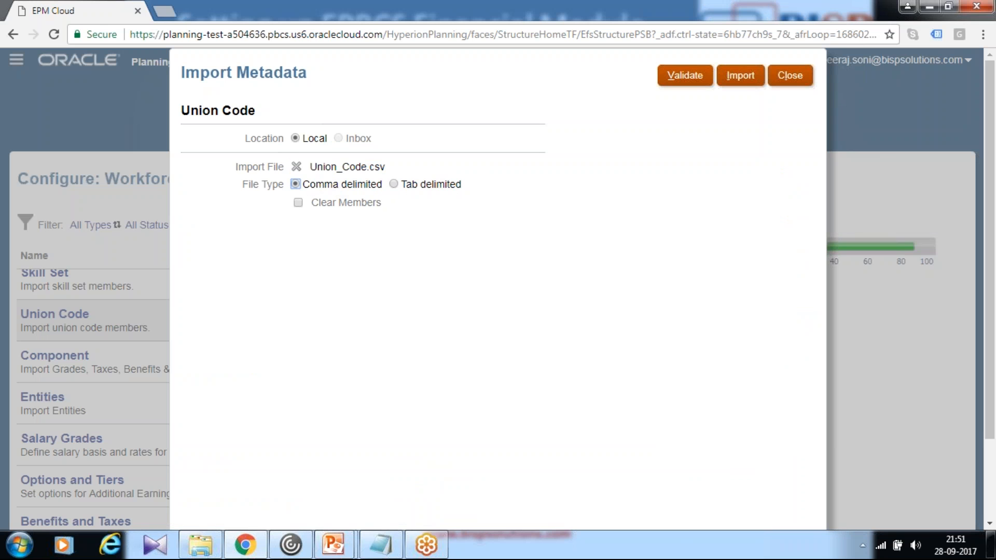
# - Validate and import the Union Code metadata without the Refresh Database option, and close the import
pyautogui.click(684, 78)
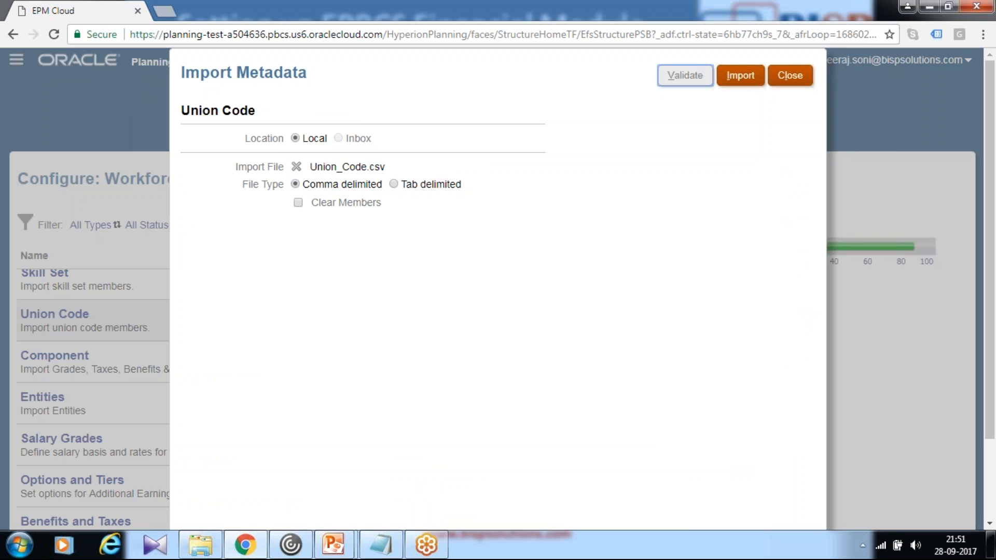
pyautogui.click(579, 309)
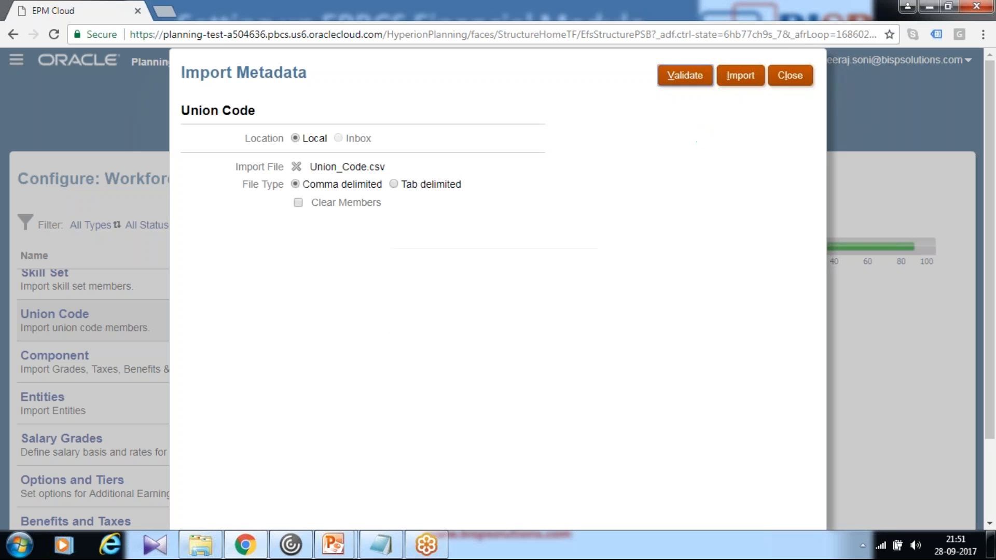
pyautogui.click(740, 75)
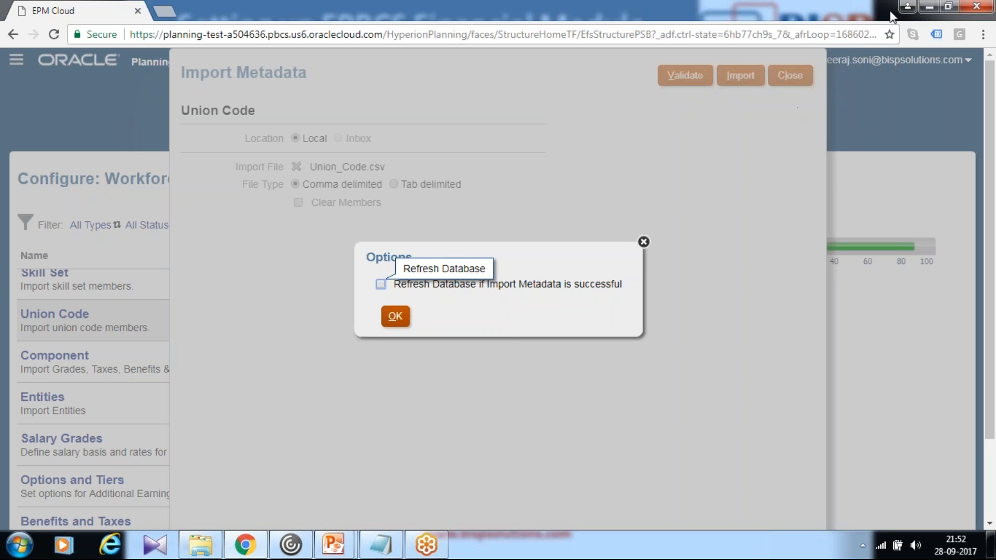
pyautogui.click(395, 316)
pyautogui.click(575, 310)
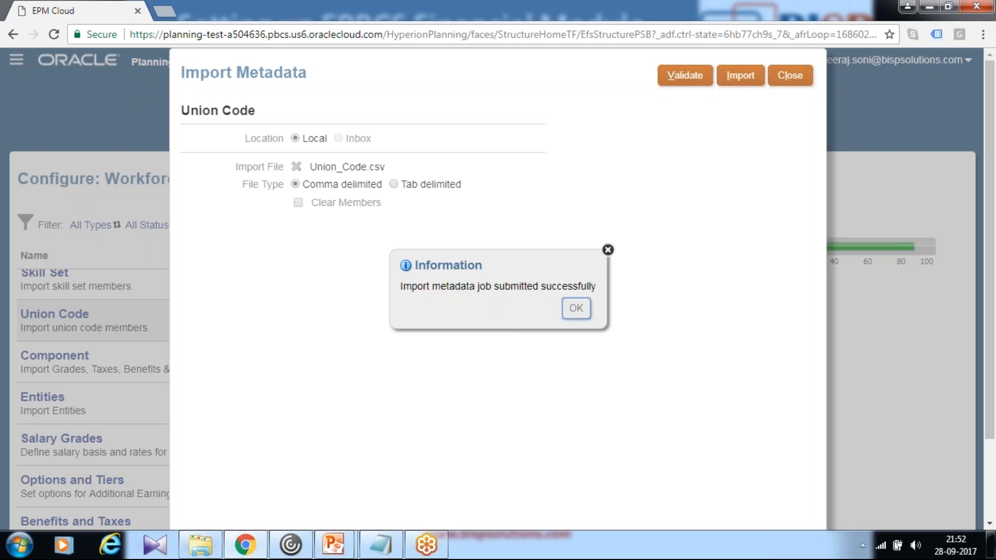
pyautogui.click(787, 78)
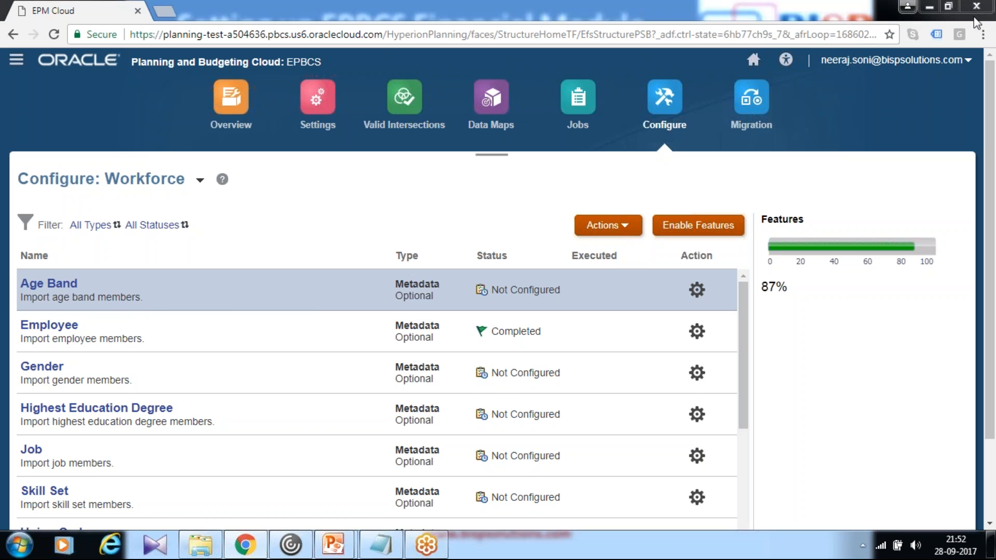
# - Open the Job metadata import and choose the local file Jobs.csv
pyautogui.scroll(-5, 828, 404)
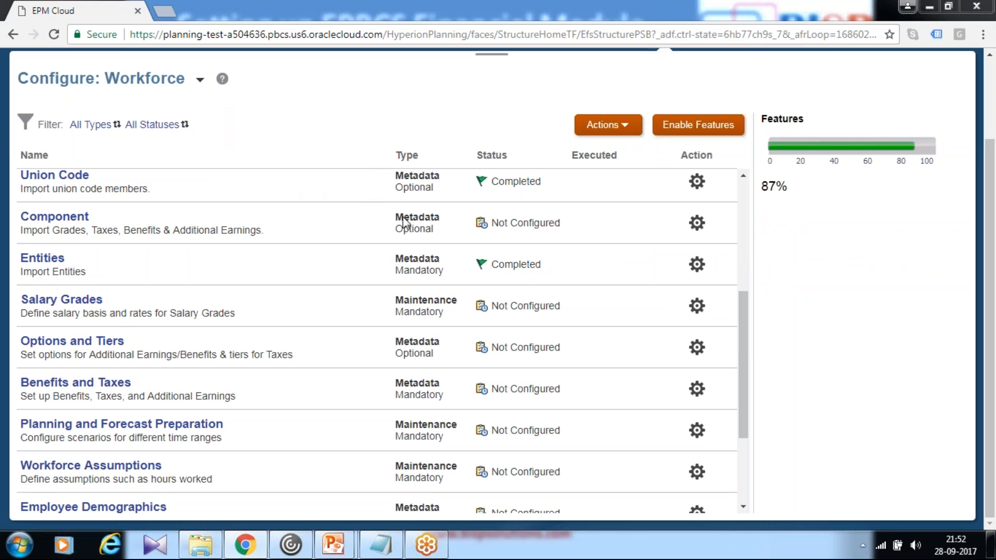
pyautogui.moveTo(741, 341); pyautogui.dragTo(309, 274)
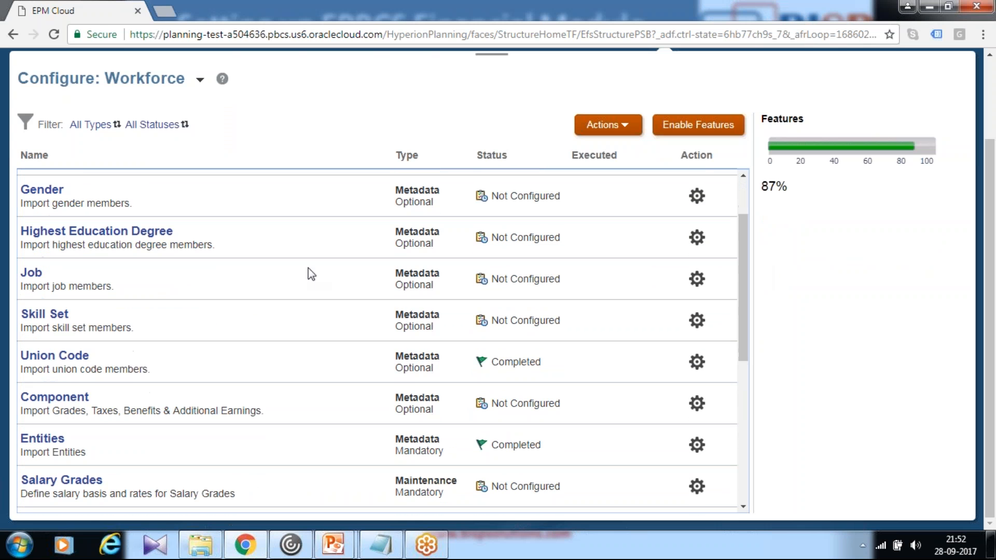
pyautogui.click(31, 274)
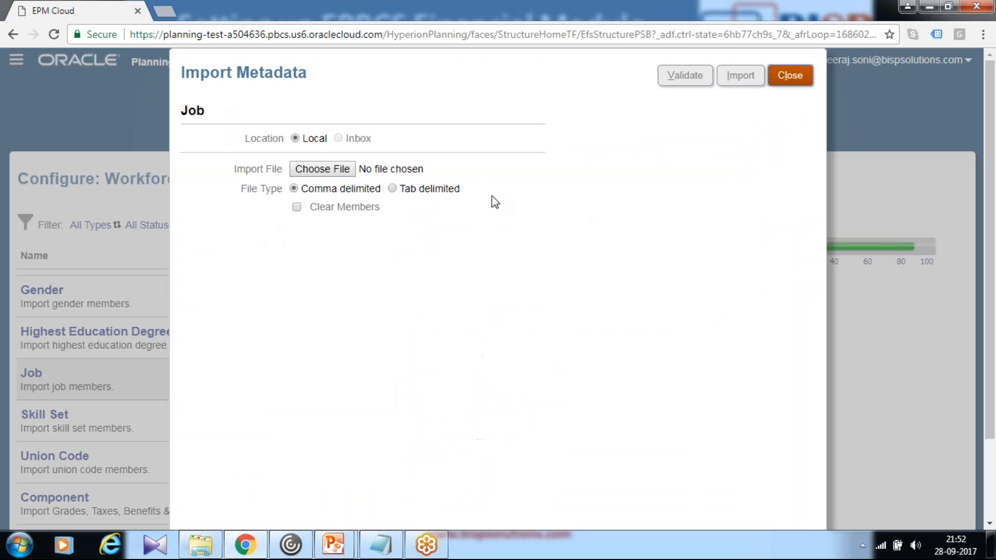
pyautogui.click(321, 169)
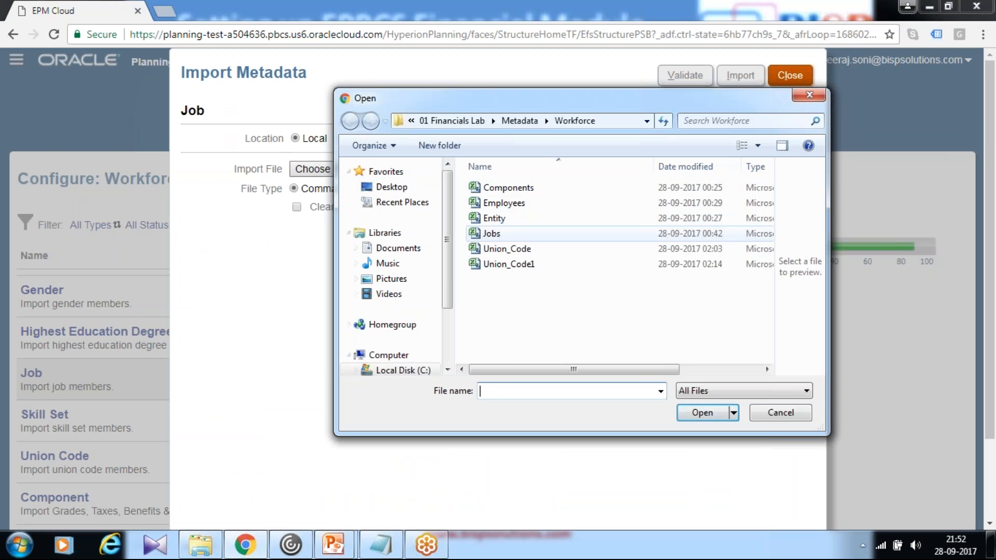
pyautogui.click(491, 233)
pyautogui.click(700, 413)
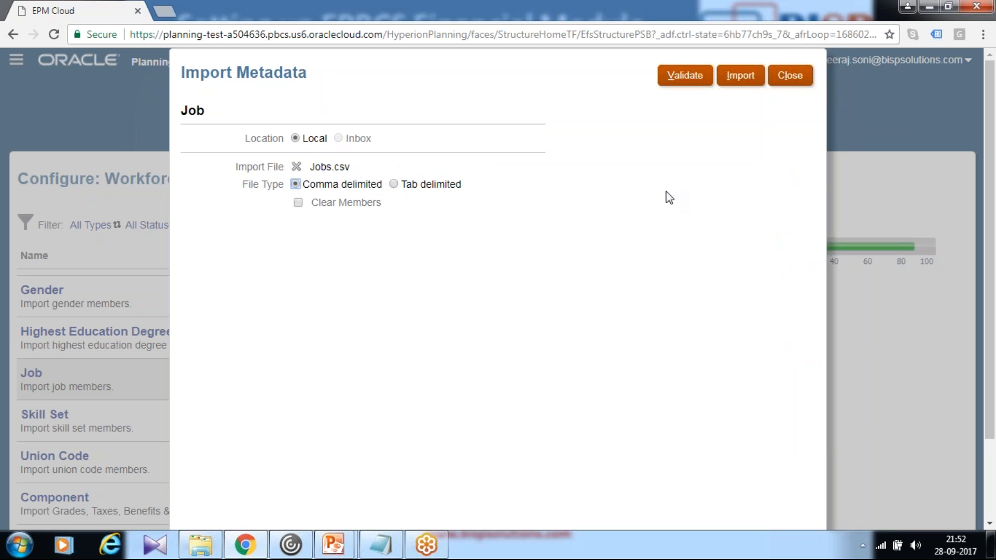
# - Import the Job metadata without the Refresh Database option, acknowledge the submission and close the import
pyautogui.click(745, 81)
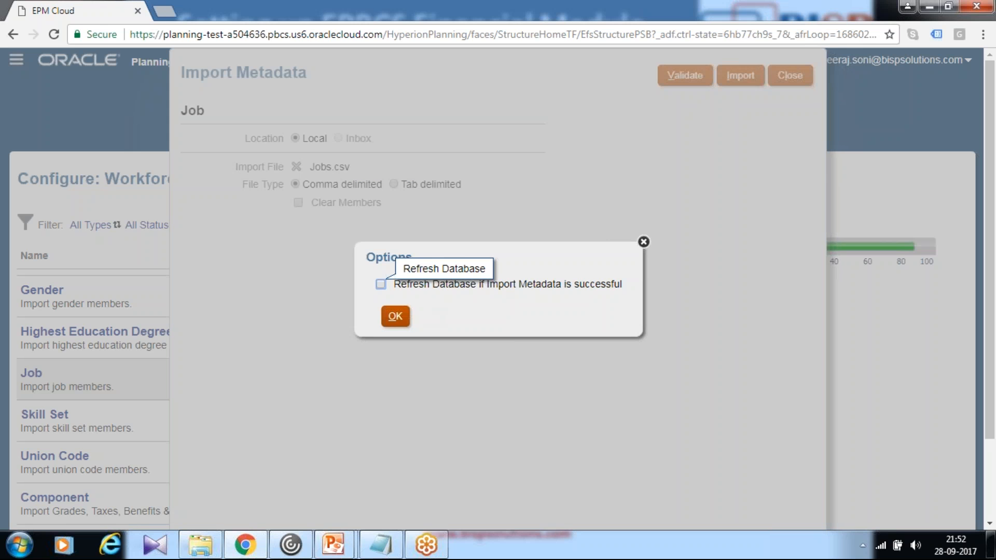
pyautogui.press('Return')
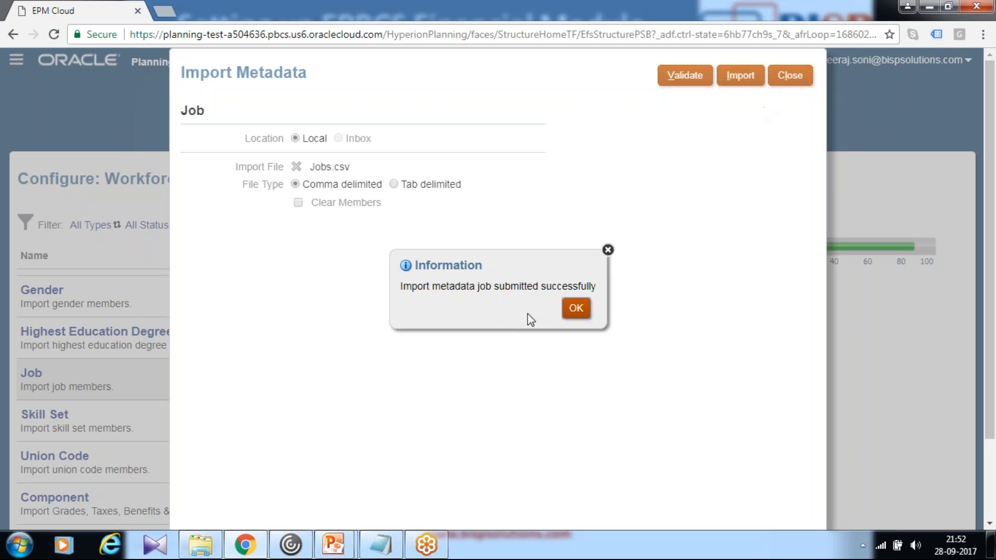
pyautogui.click(573, 309)
pyautogui.click(784, 80)
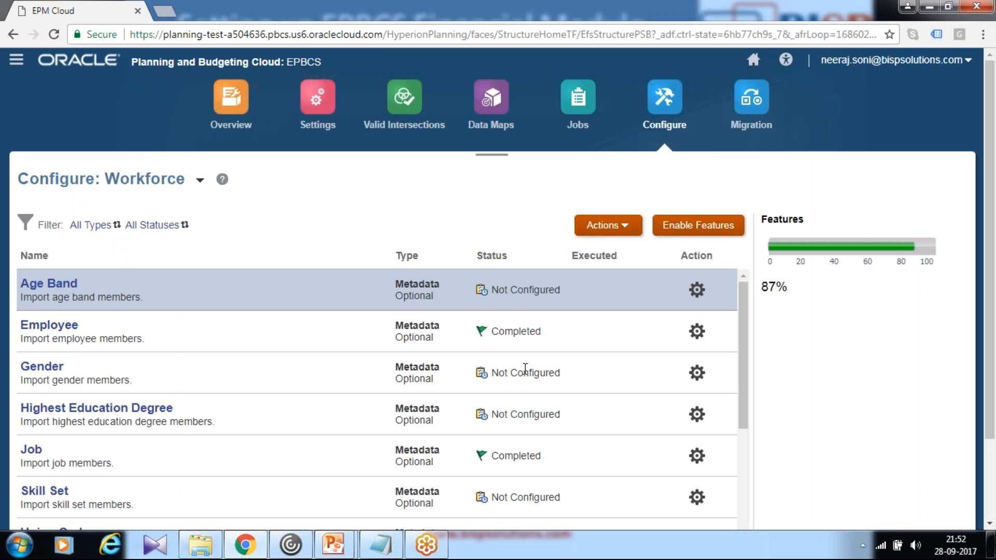
# - Open the Component metadata import and choose the local file Components.csv
pyautogui.scroll(-4, 234, 373)
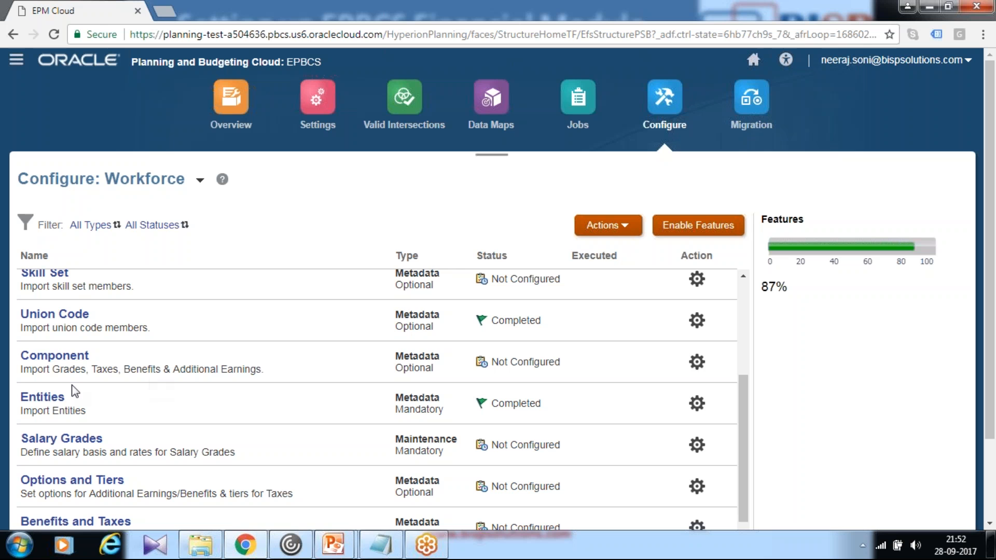
pyautogui.click(55, 355)
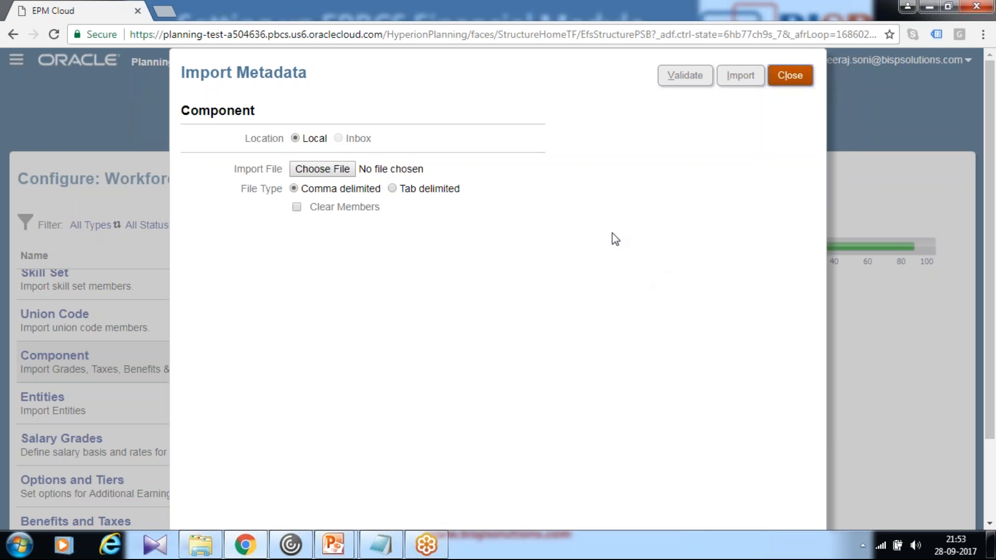
pyautogui.click(322, 169)
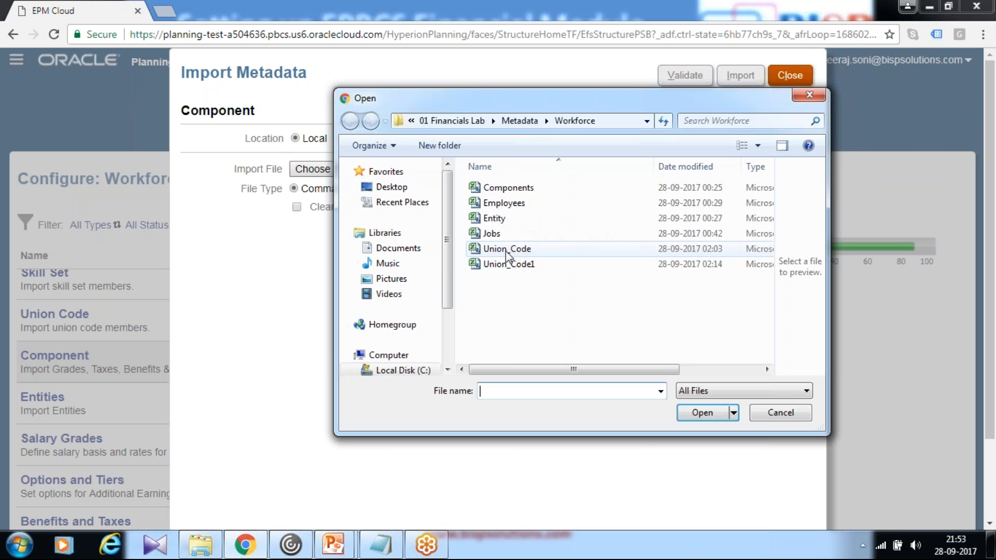
pyautogui.click(519, 188)
pyautogui.click(702, 418)
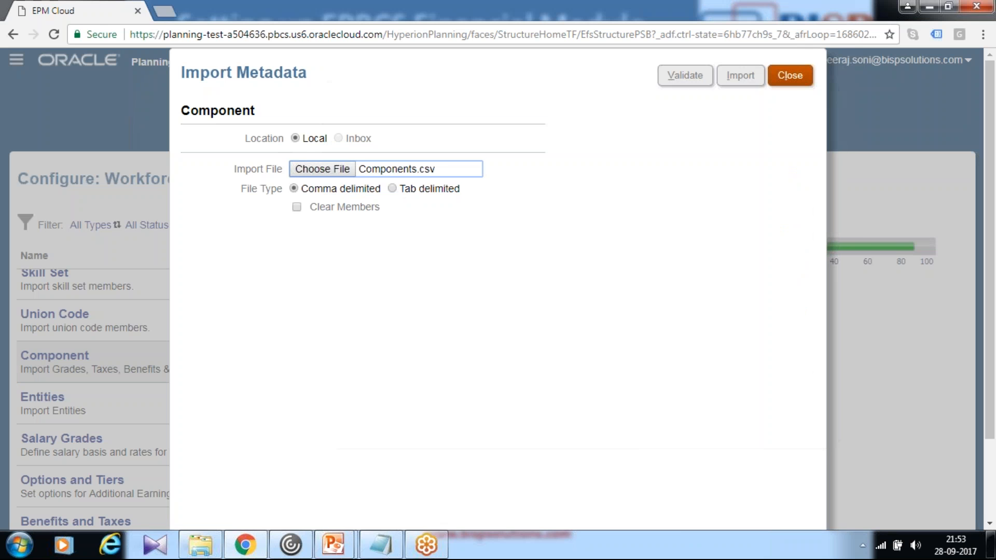
# - Import the Component metadata file without the Refresh Database option and acknowledge the job submission
pyautogui.click(750, 79)
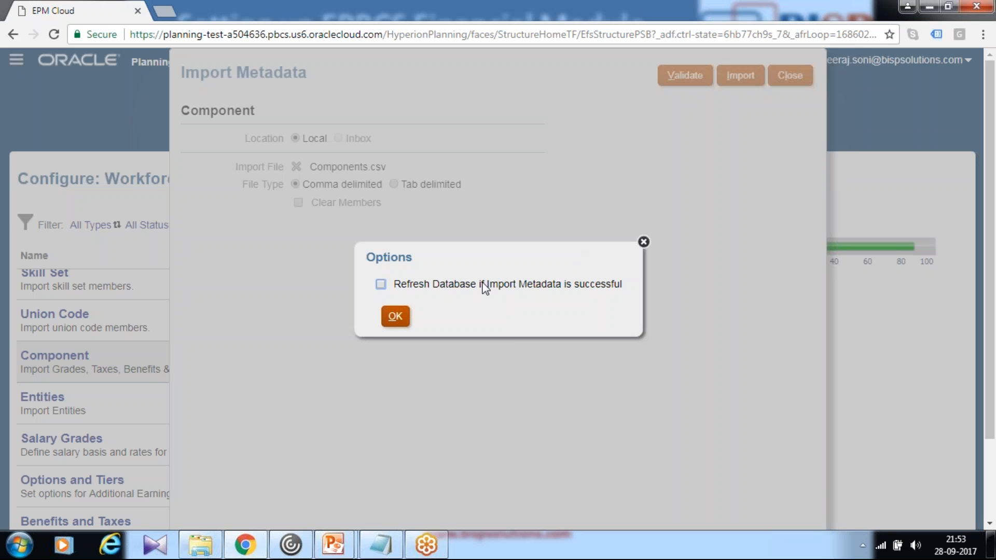
pyautogui.click(388, 316)
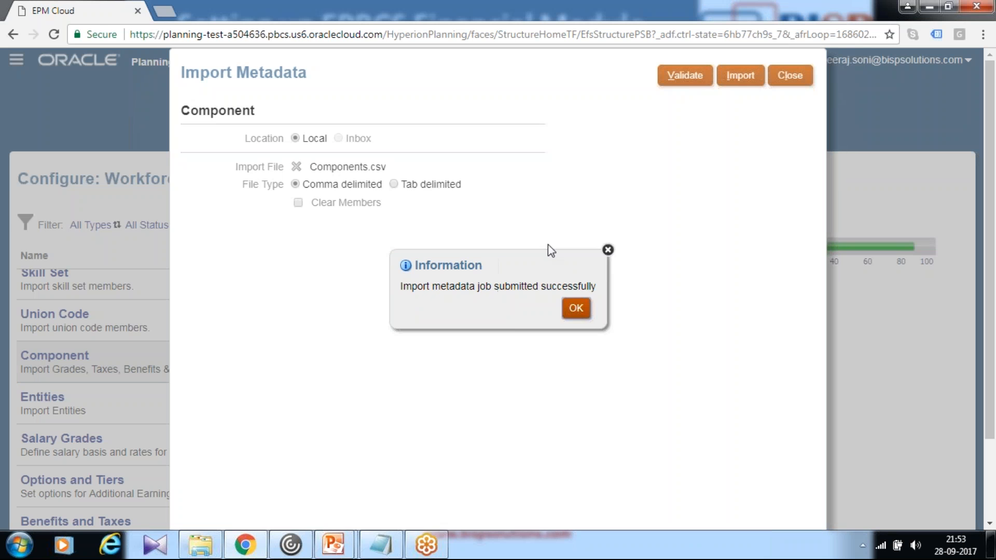
pyautogui.click(577, 309)
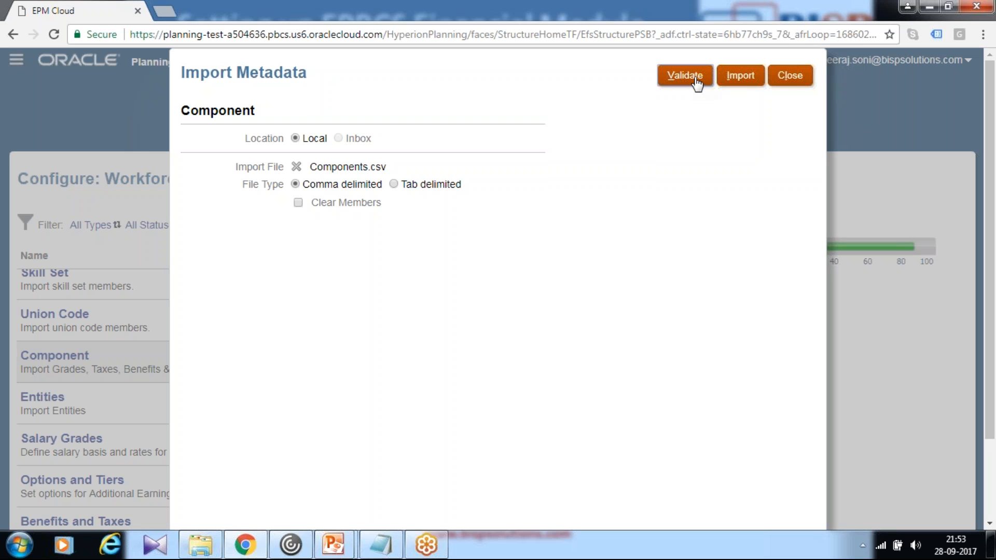
# - Submit the Component metadata import a second time without the Refresh Database option, and close the import
pyautogui.click(746, 79)
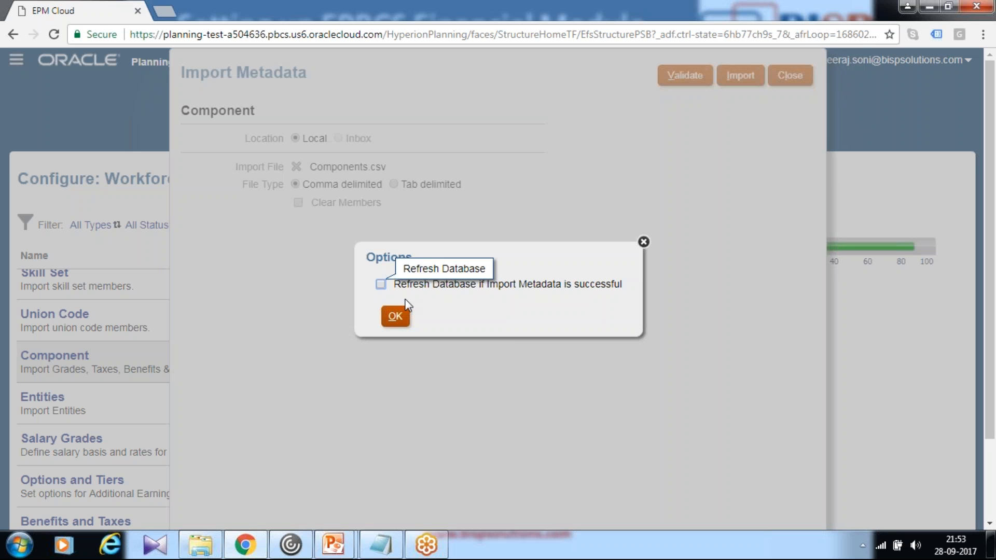
pyautogui.click(395, 316)
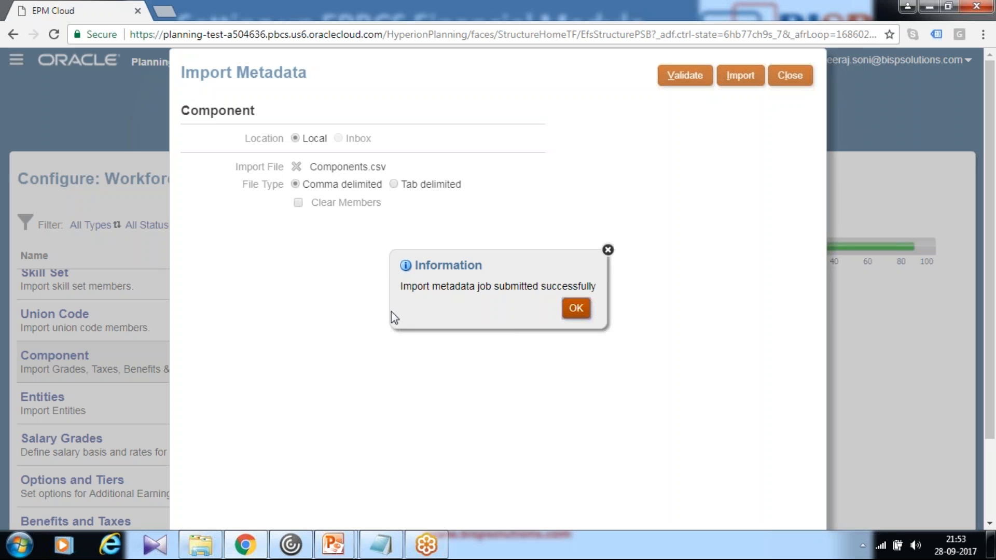
pyautogui.click(576, 310)
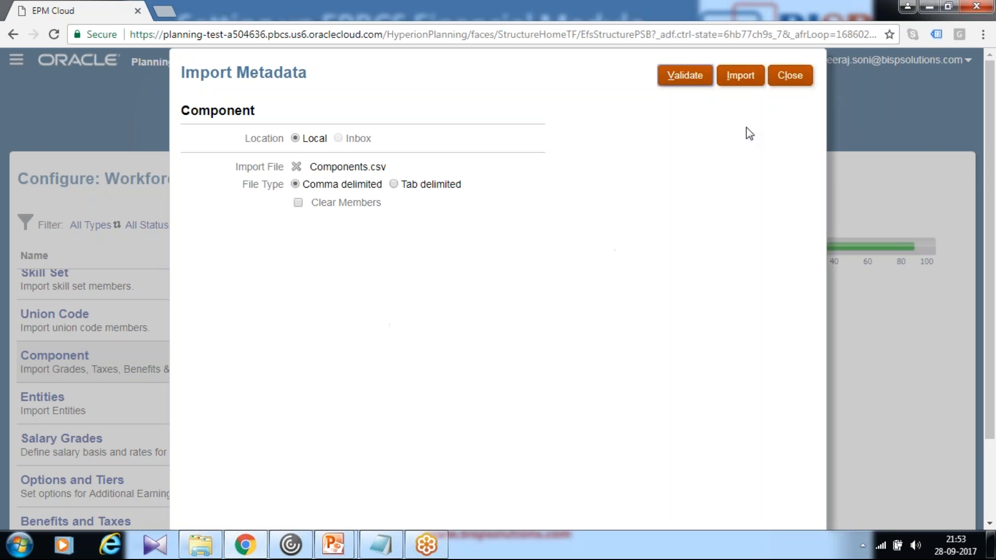
pyautogui.click(786, 84)
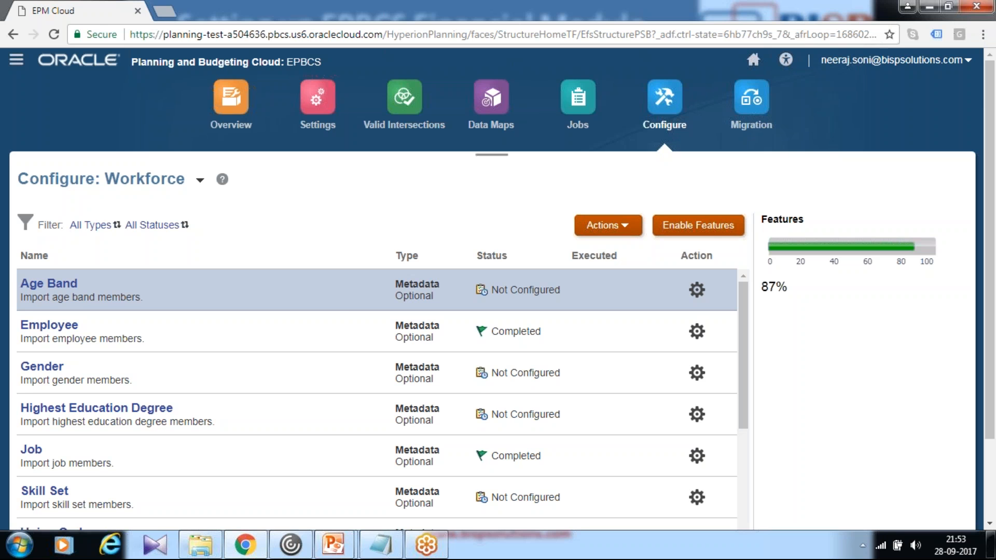
# - Open Planning and Forecast Preparation in the Workforce configuration and set the current fiscal year to FY15
pyautogui.scroll(-2, 473, 207)
pyautogui.scroll(-8, 251, 269)
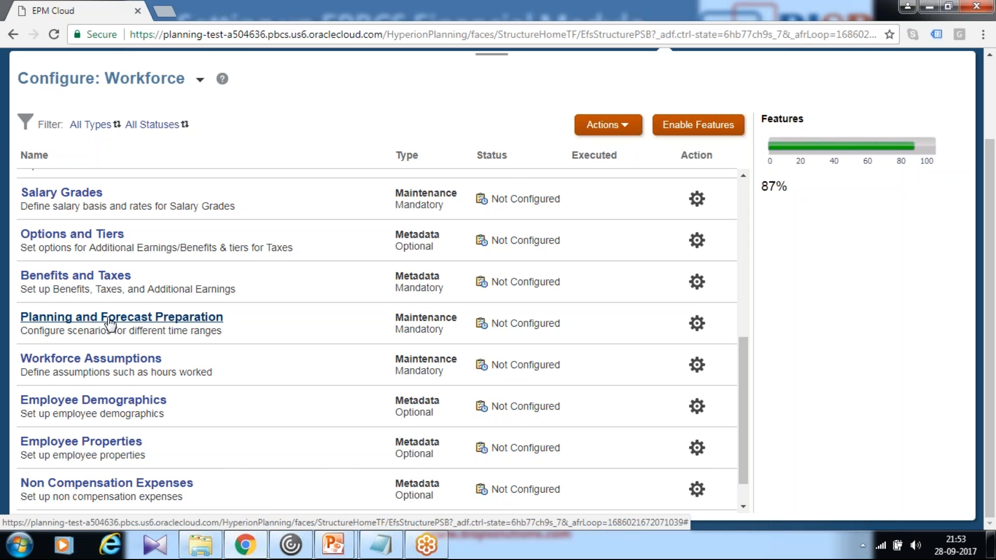
pyautogui.click(110, 320)
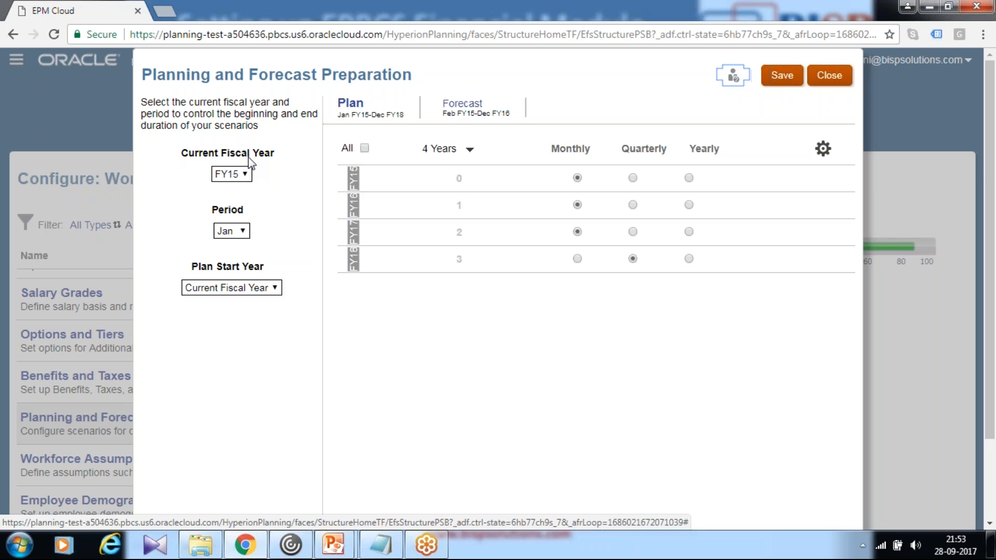
pyautogui.click(248, 178)
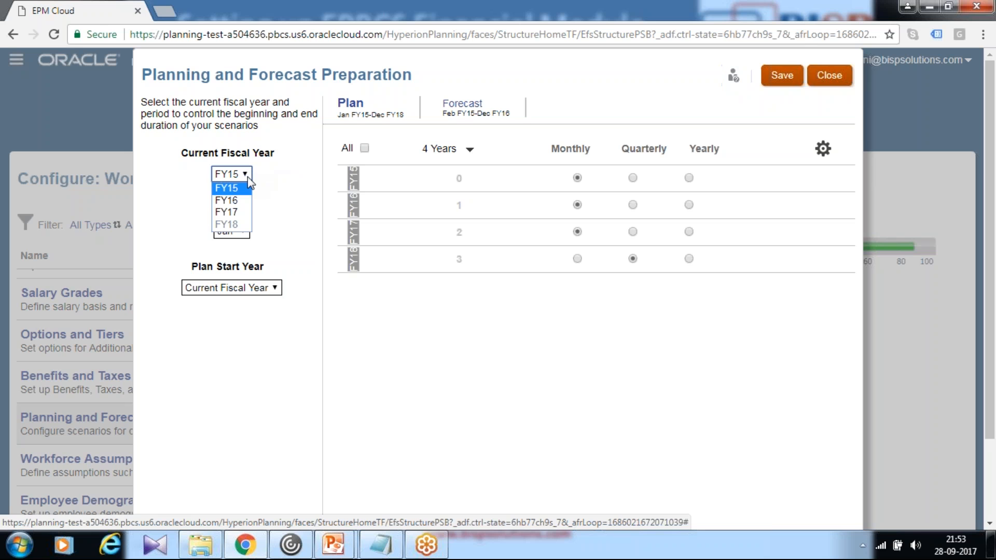
pyautogui.click(248, 188)
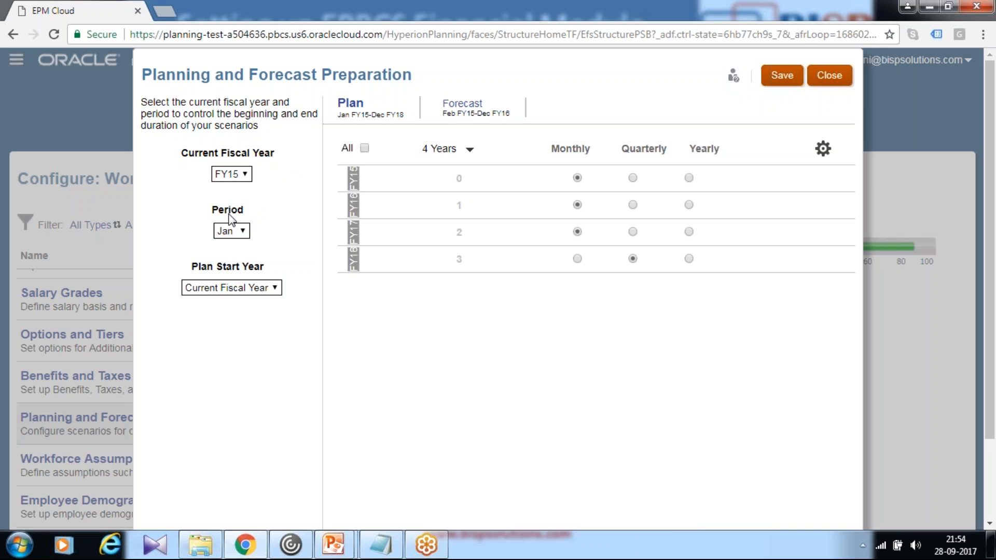
# - Set the plan start year to Next Fiscal Year, then save and close Planning and Forecast Preparation
pyautogui.click(235, 291)
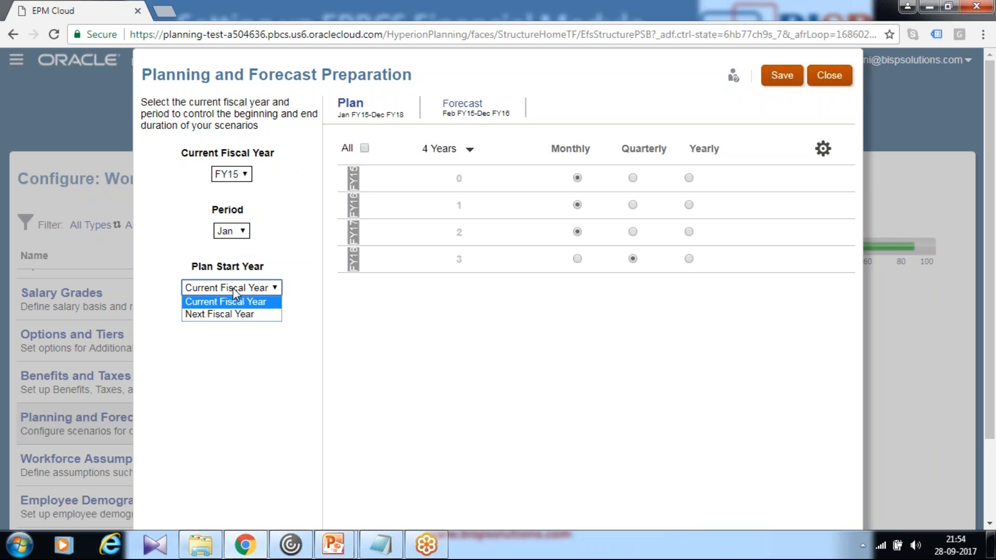
pyautogui.click(233, 313)
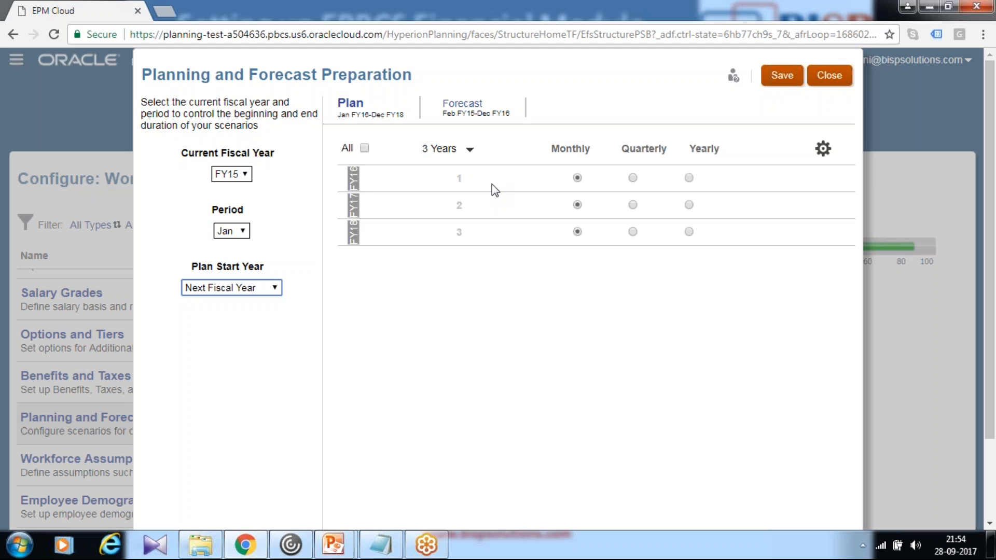
pyautogui.click(778, 78)
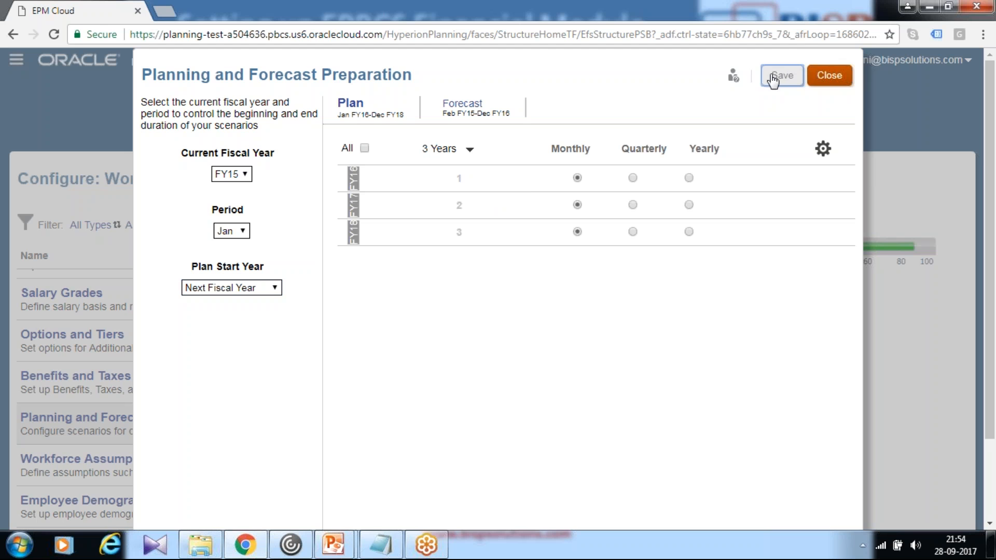
pyautogui.click(624, 313)
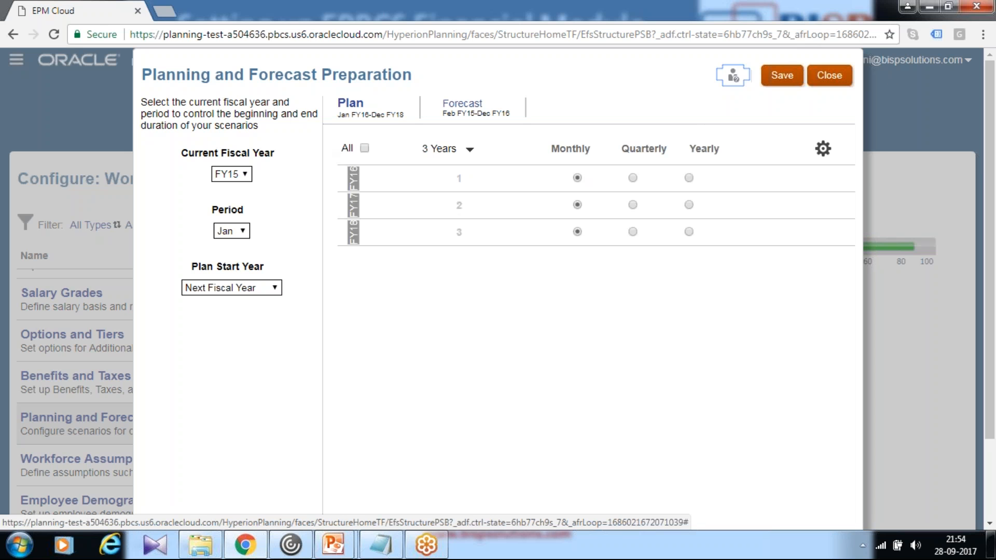
pyautogui.click(833, 77)
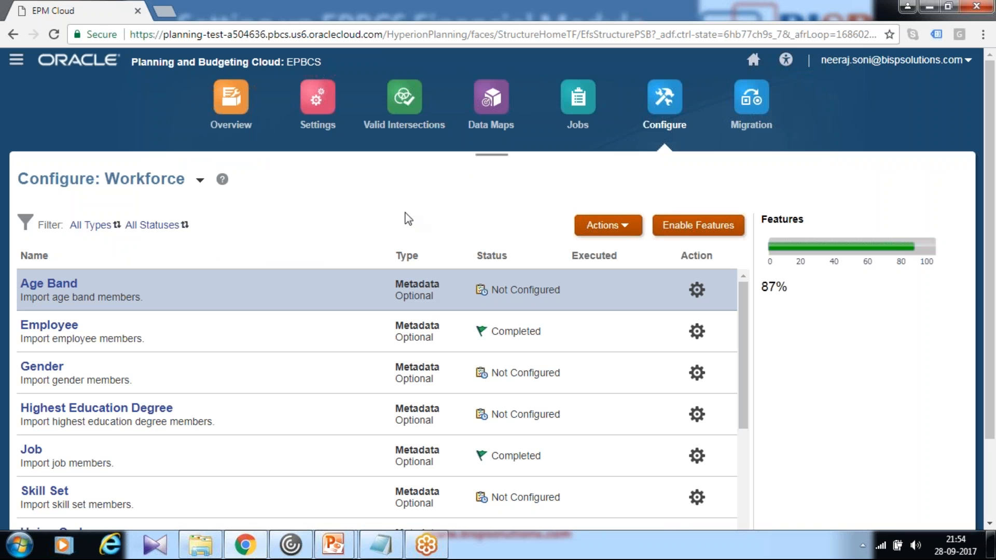
# - Go back to the home page and open the User Variables settings
pyautogui.click(753, 60)
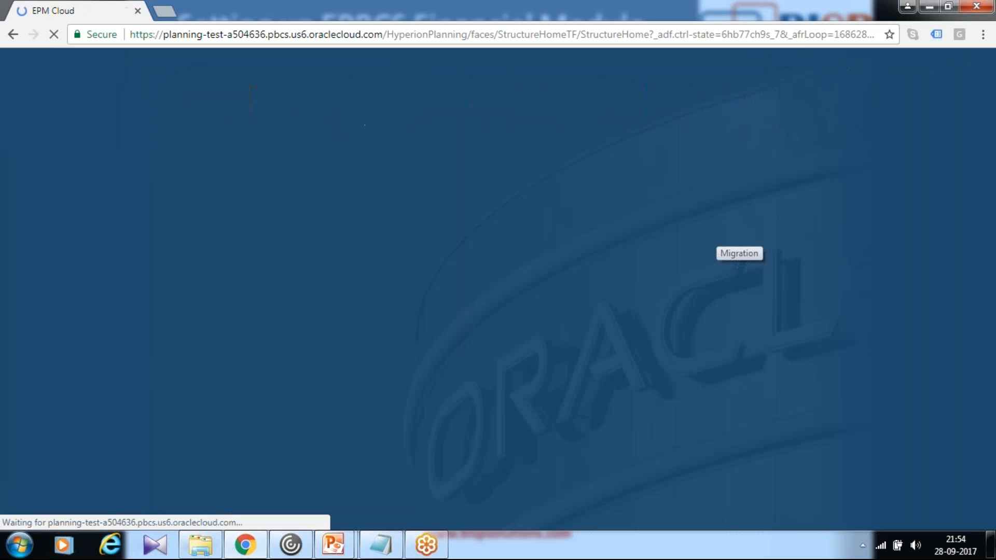
pyautogui.click(557, 416)
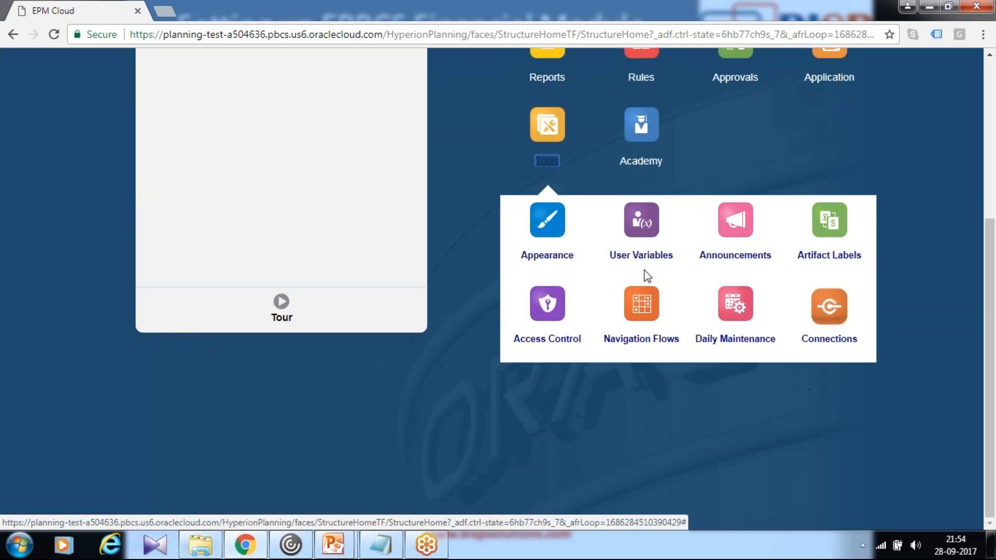
pyautogui.click(641, 254)
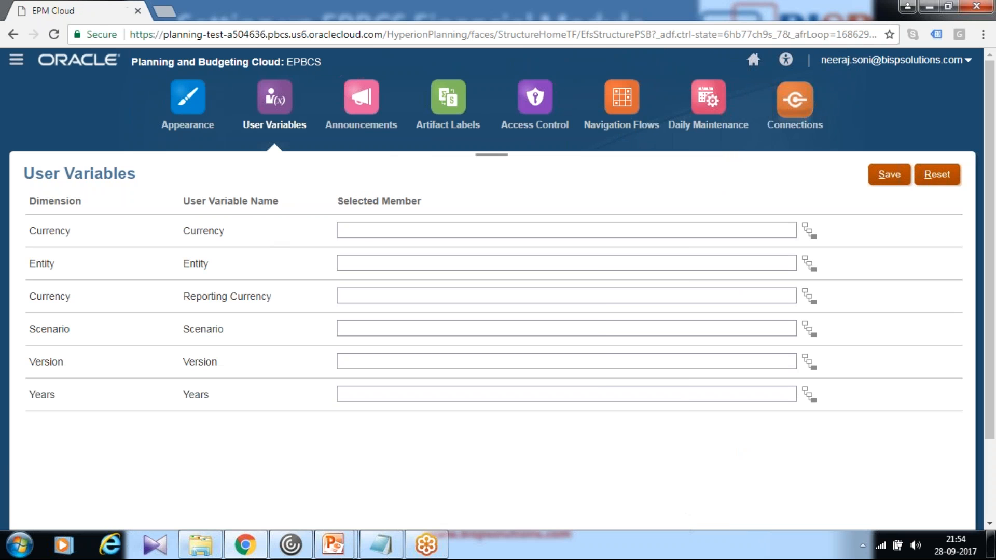
# - Set the Currency user variable to USD and the Entity user variable to Sales US, checking the entity in the member selector
pyautogui.click(370, 228)
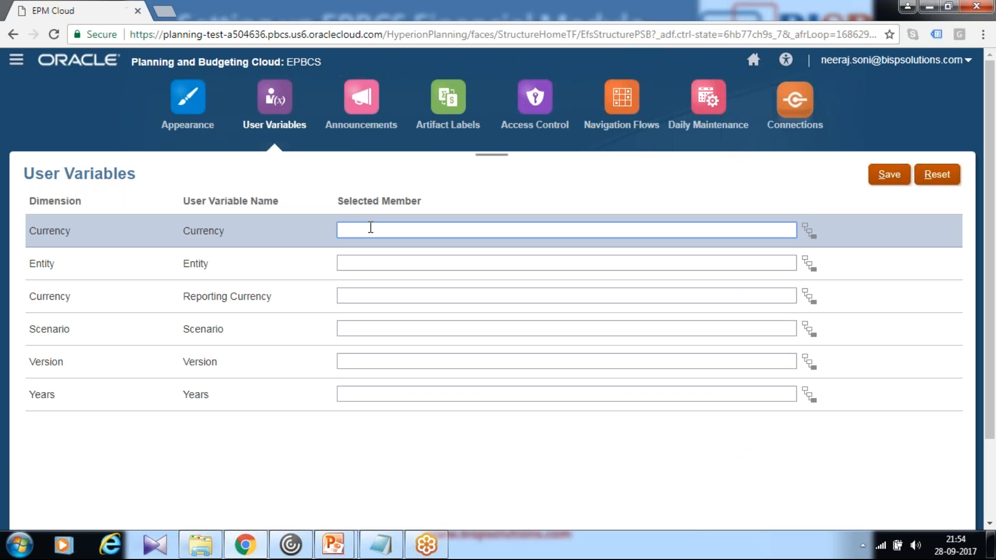
pyautogui.press('Tab')
pyautogui.press('Tab')
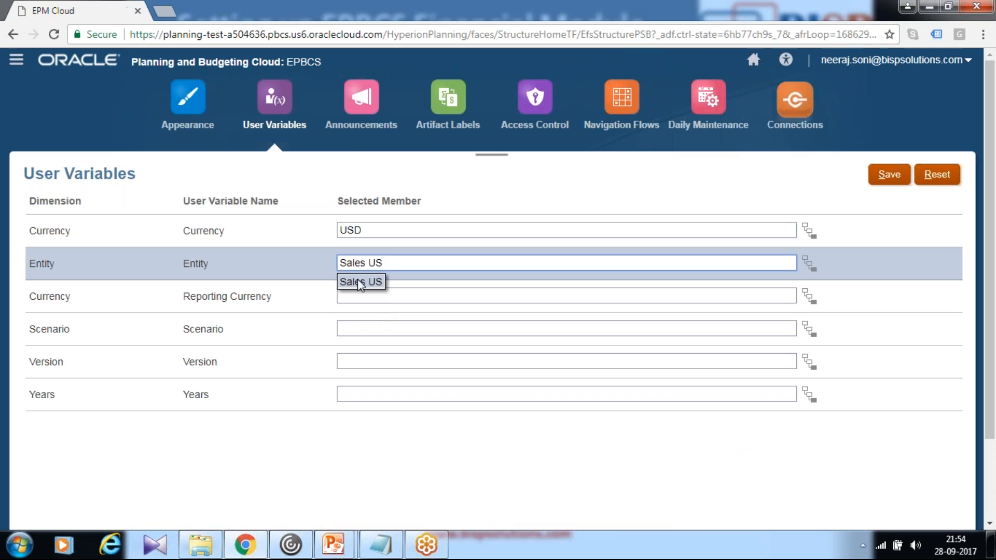
pyautogui.click(360, 283)
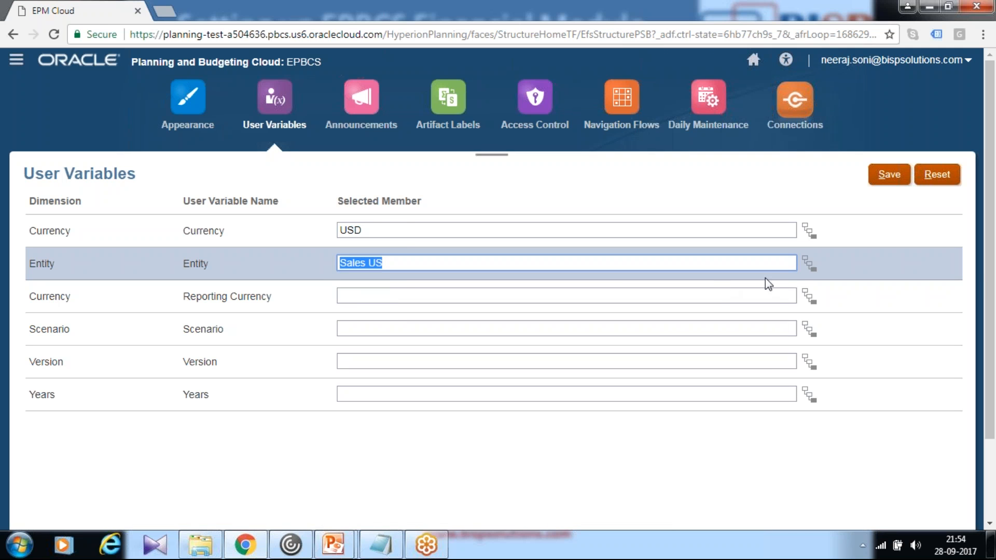
pyautogui.click(808, 262)
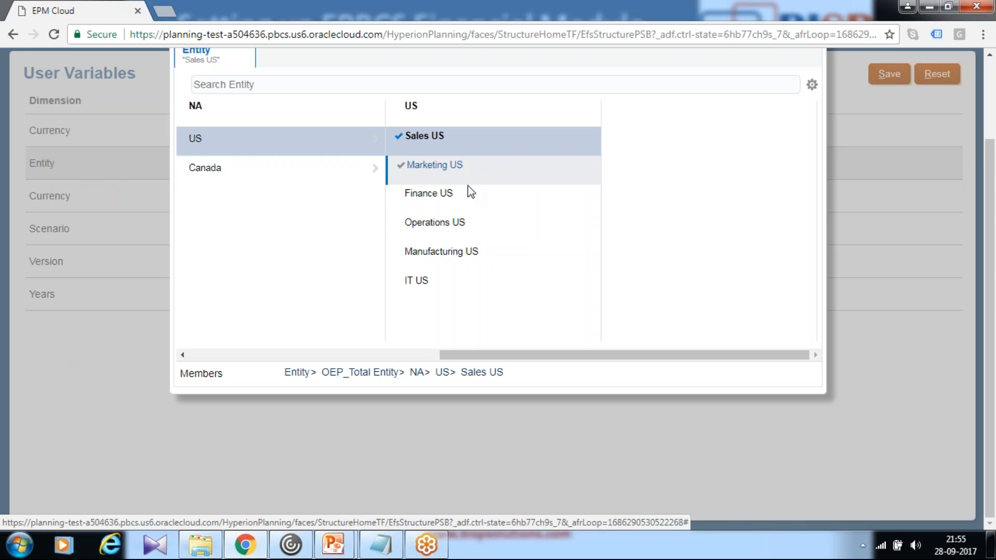
pyautogui.scroll(2, 469, 191)
pyautogui.click(782, 118)
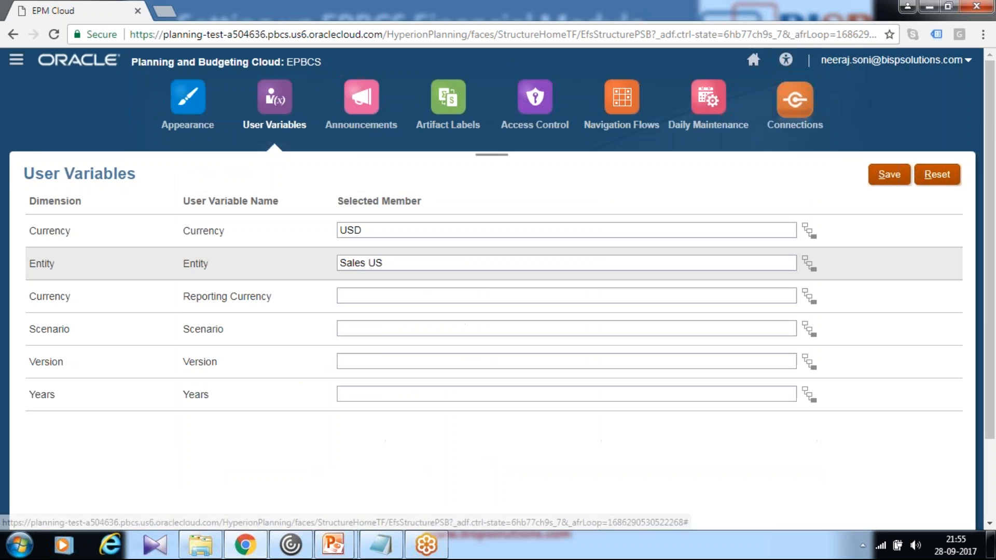
# - Set the Reporting Currency user variable to USD and the Scenario user variable to OEP_Plan
pyautogui.click(478, 293)
pyautogui.scroll(-2, 478, 293)
pyautogui.write('USD')
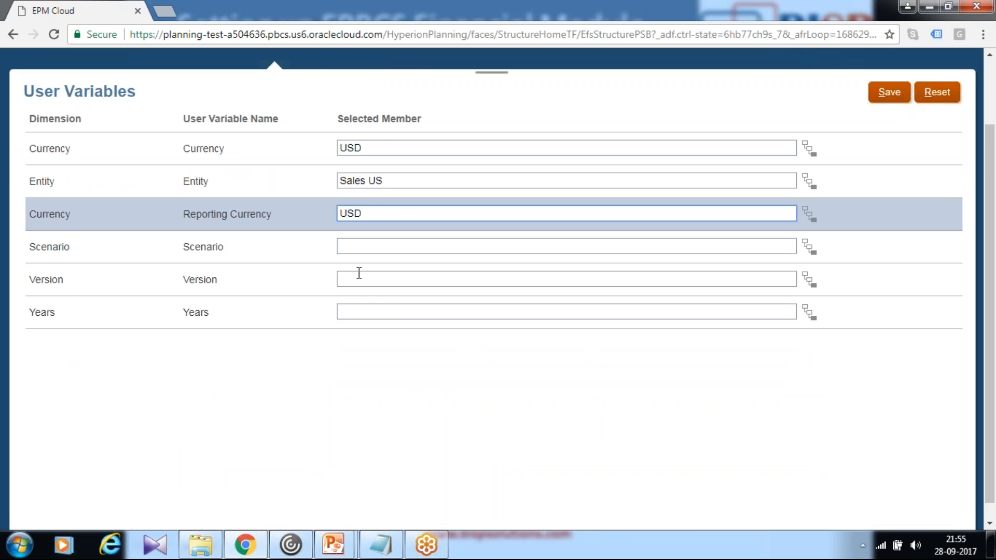
pyautogui.click(378, 246)
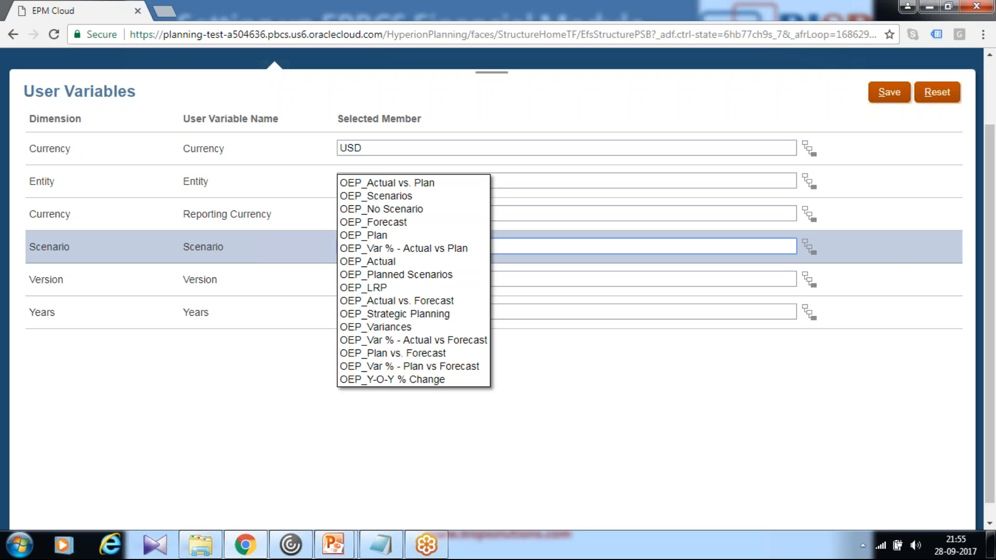
pyautogui.click(374, 234)
pyautogui.press('Tab')
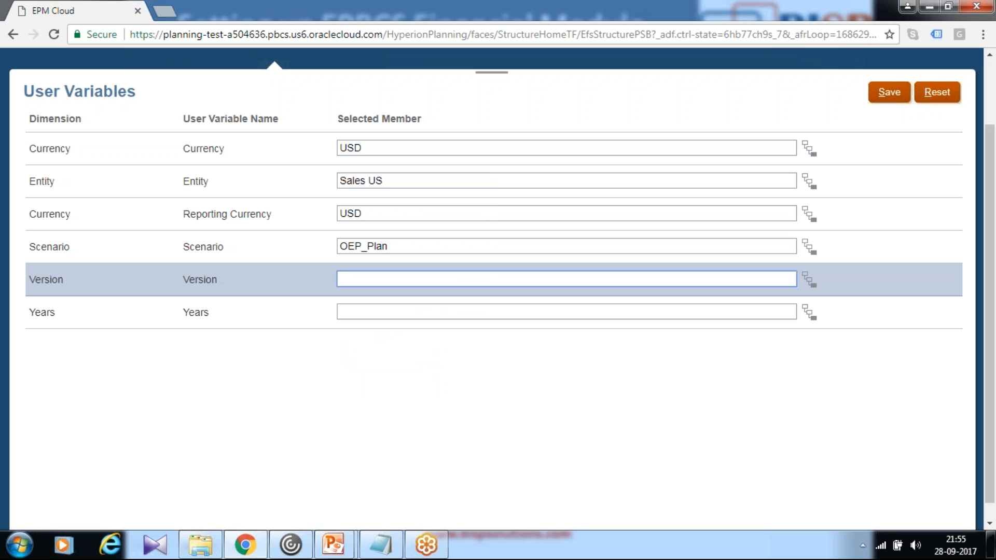
# - Set the Version user variable to OEP_Working and Years to FY16, and save the user variables
pyautogui.write('OEP_W')
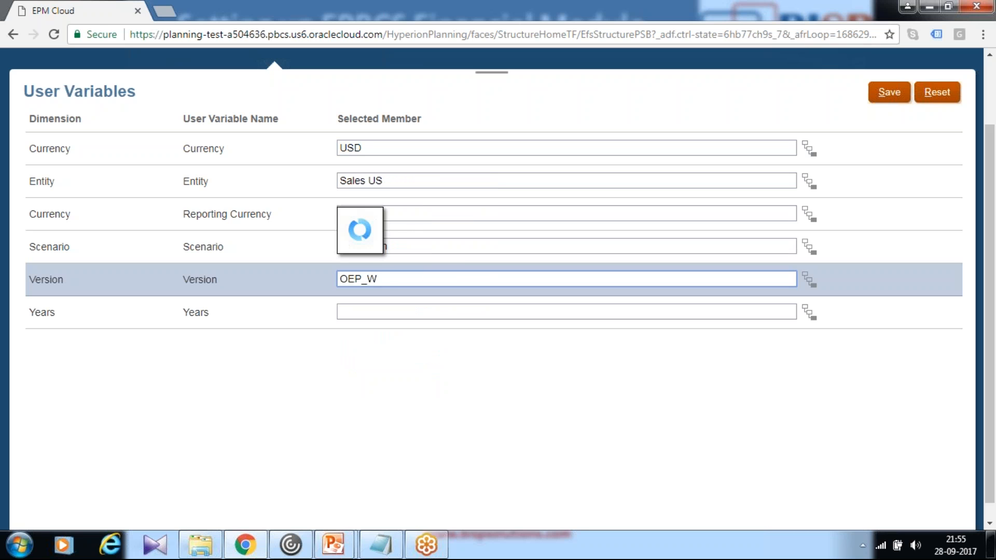
pyautogui.click(379, 220)
pyautogui.click(362, 310)
pyautogui.write('FY')
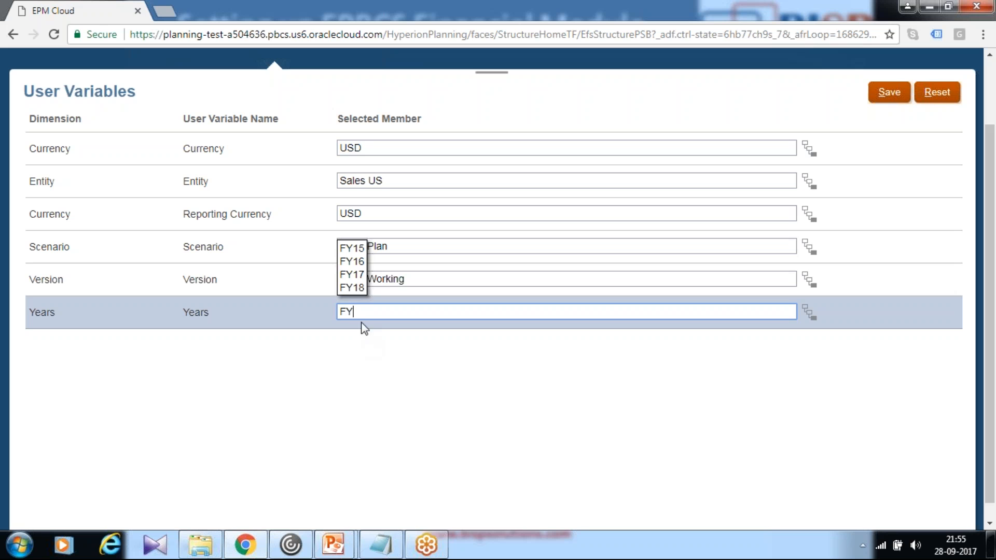
pyautogui.click(352, 260)
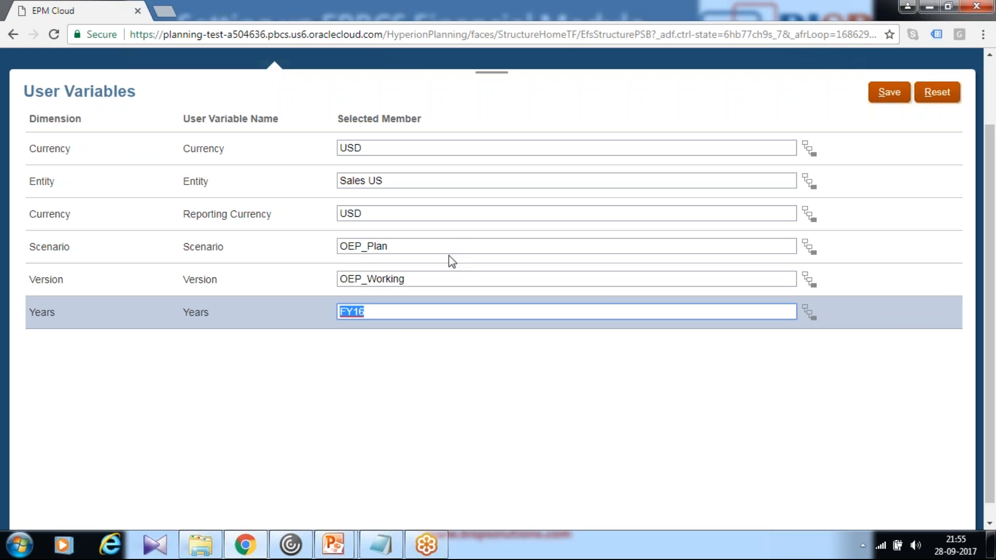
pyautogui.click(894, 94)
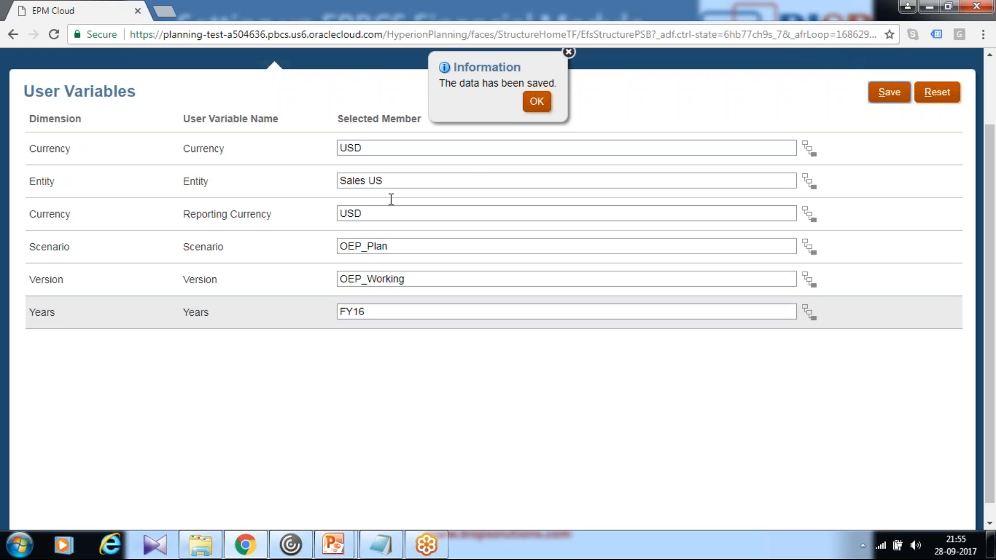
pyautogui.click(539, 107)
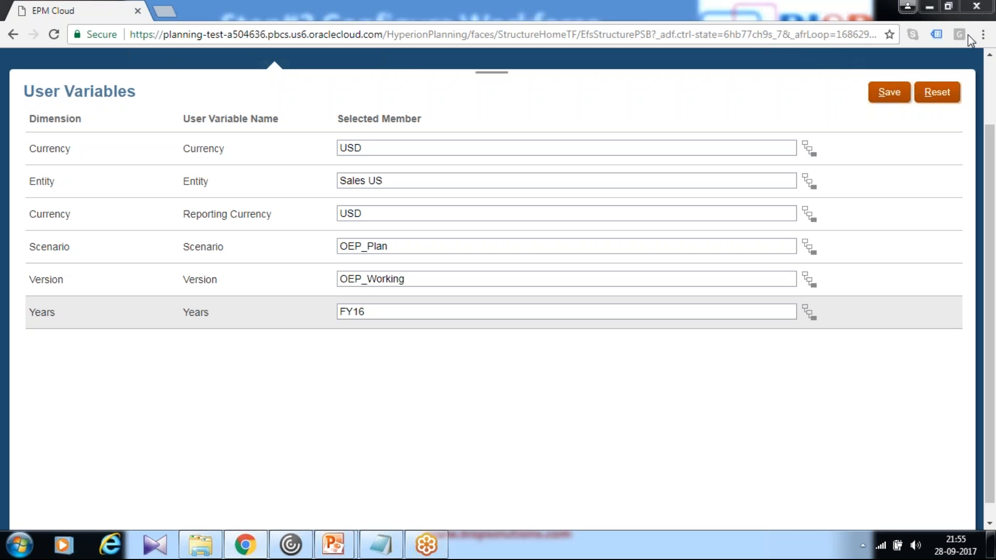
pyautogui.click(883, 96)
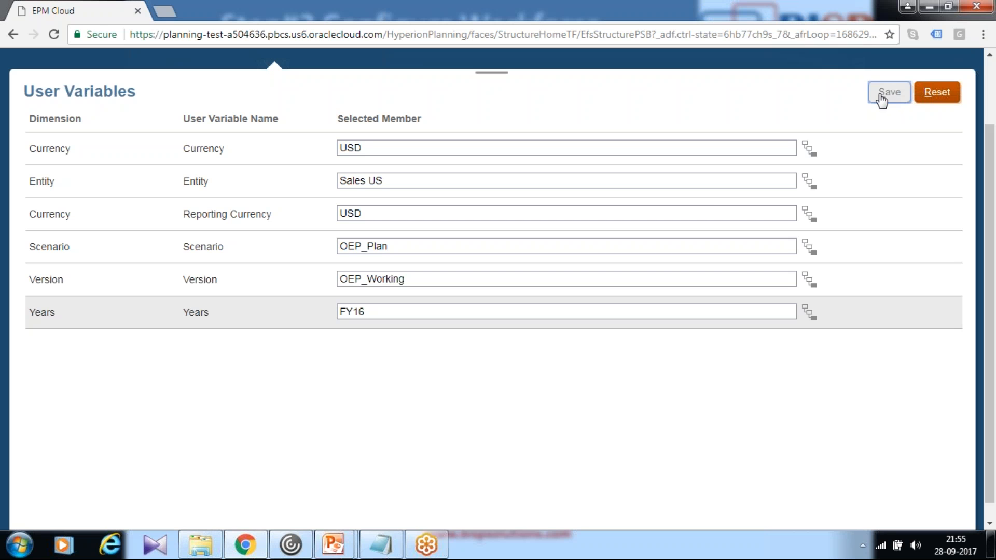
pyautogui.click(534, 244)
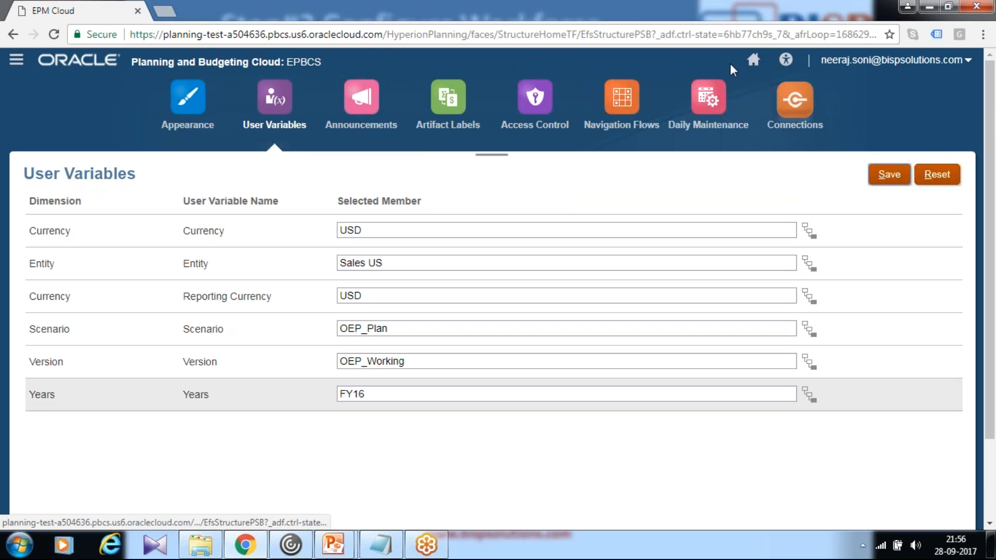
# - Return to the application's Workforce configuration and open Salary Grades
pyautogui.click(747, 65)
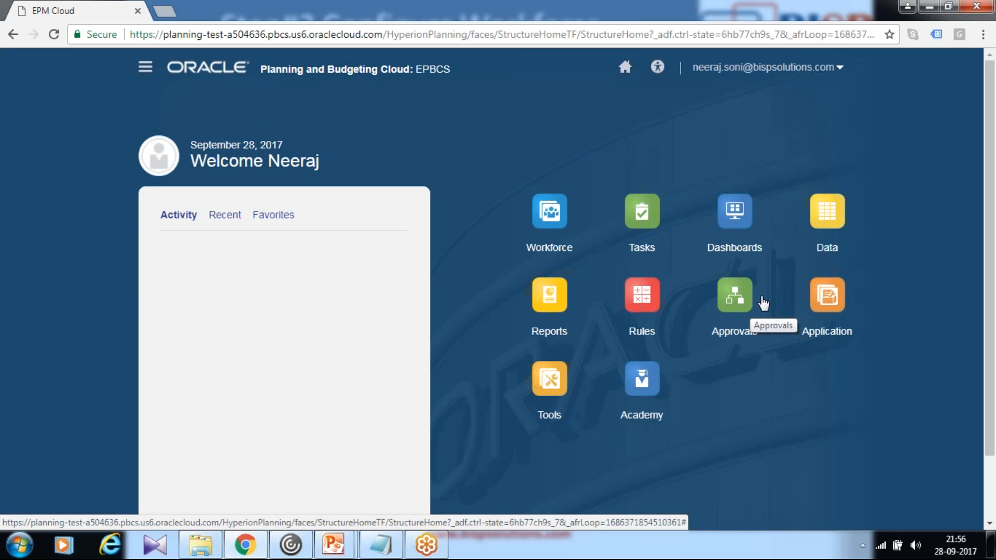
pyautogui.click(836, 333)
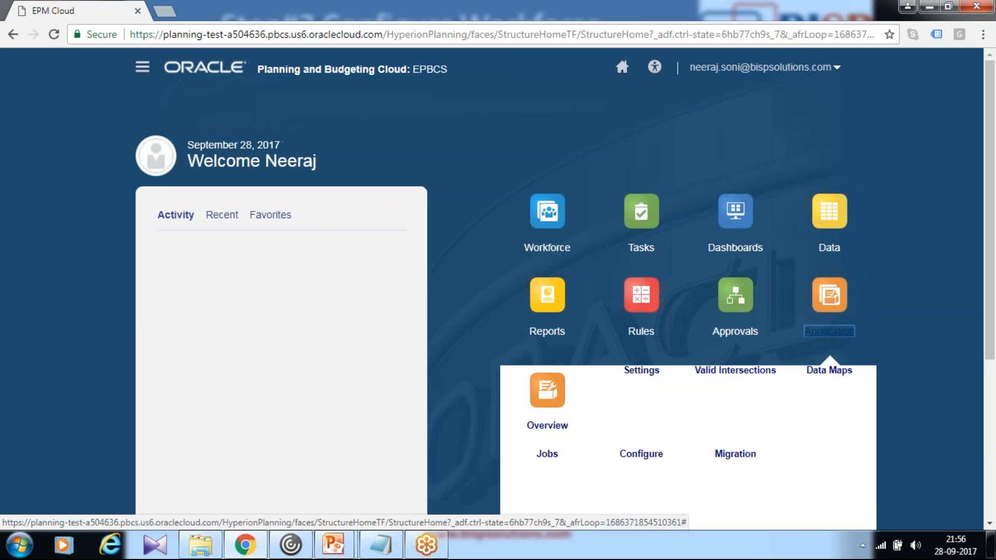
pyautogui.scroll(-3, 682, 391)
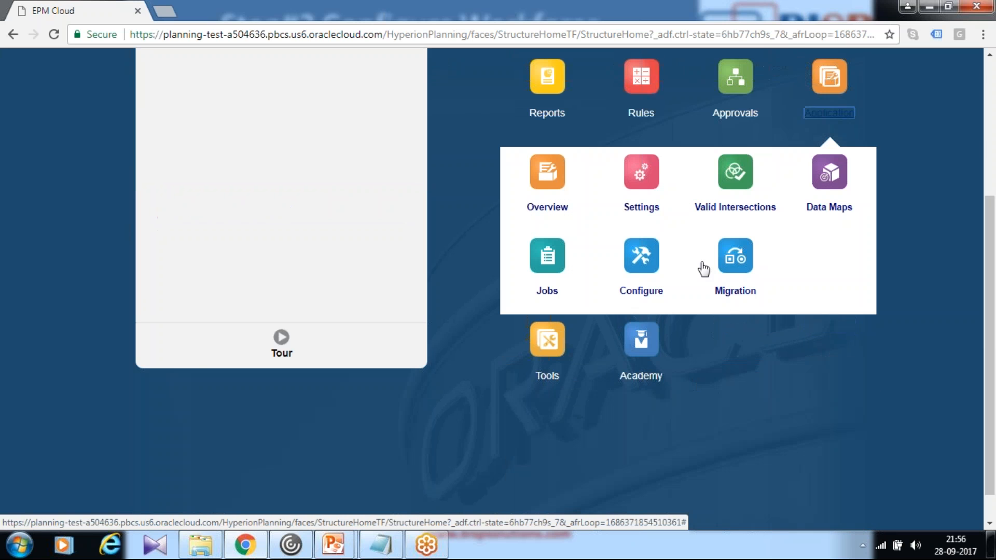
pyautogui.click(642, 266)
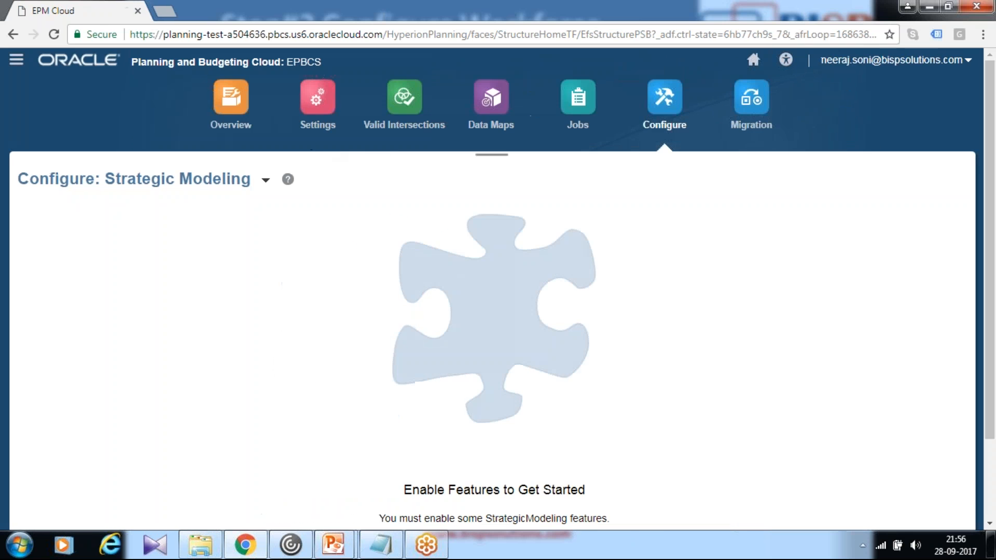
pyautogui.click(266, 183)
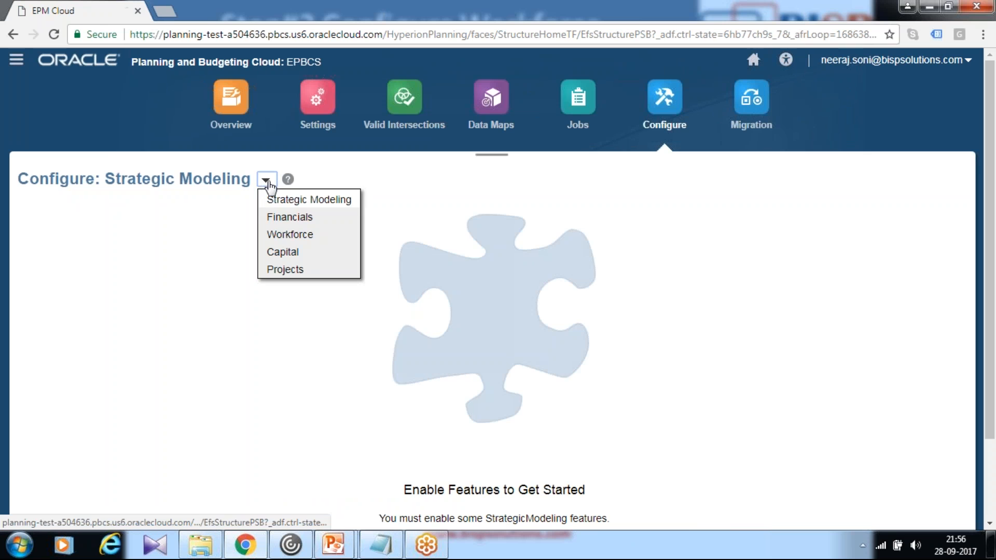
pyautogui.click(292, 233)
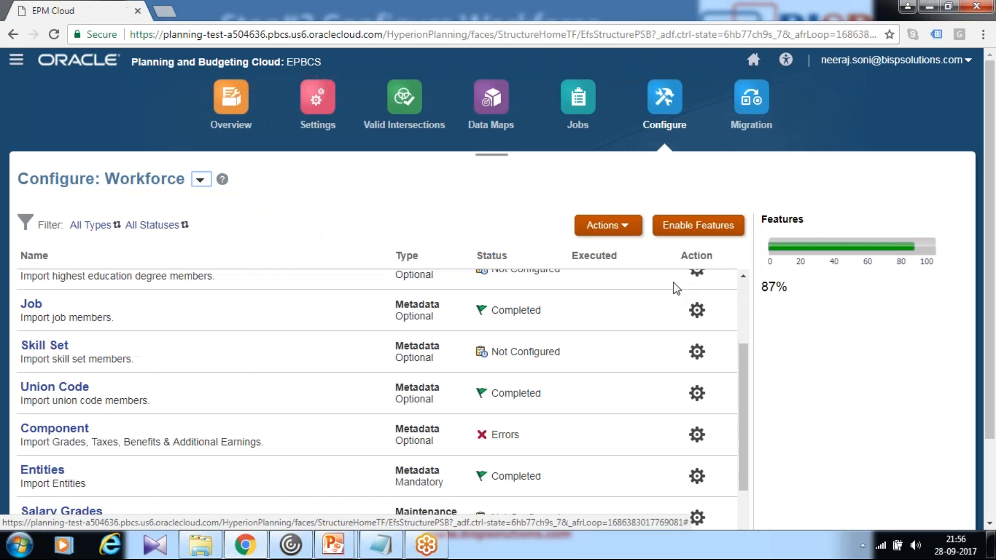
pyautogui.scroll(-3, 218, 342)
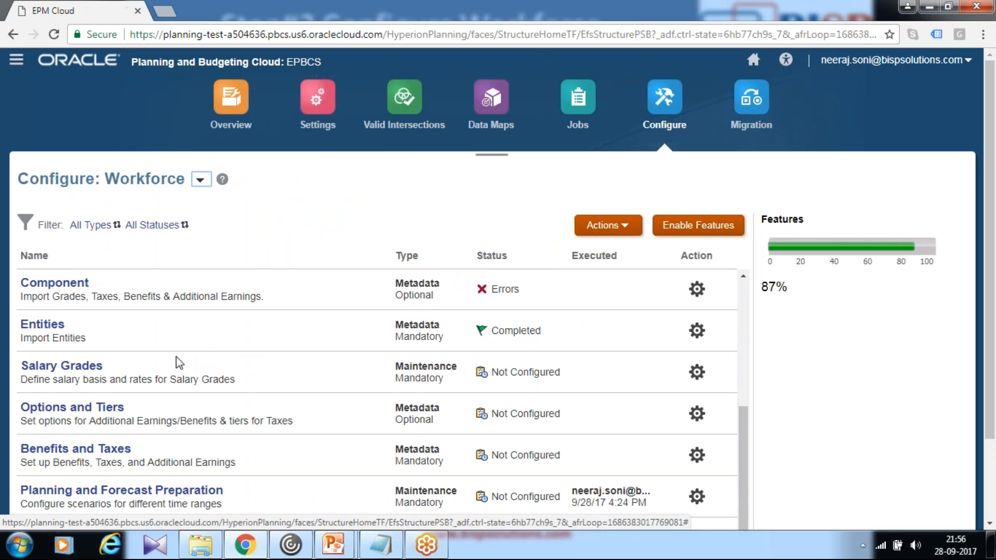
pyautogui.click(81, 372)
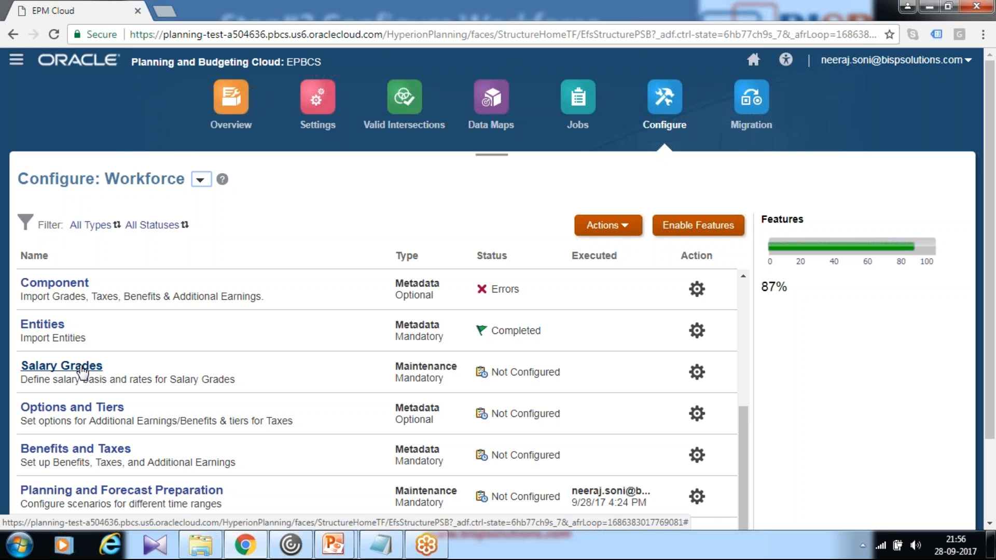
pyautogui.click(978, 16)
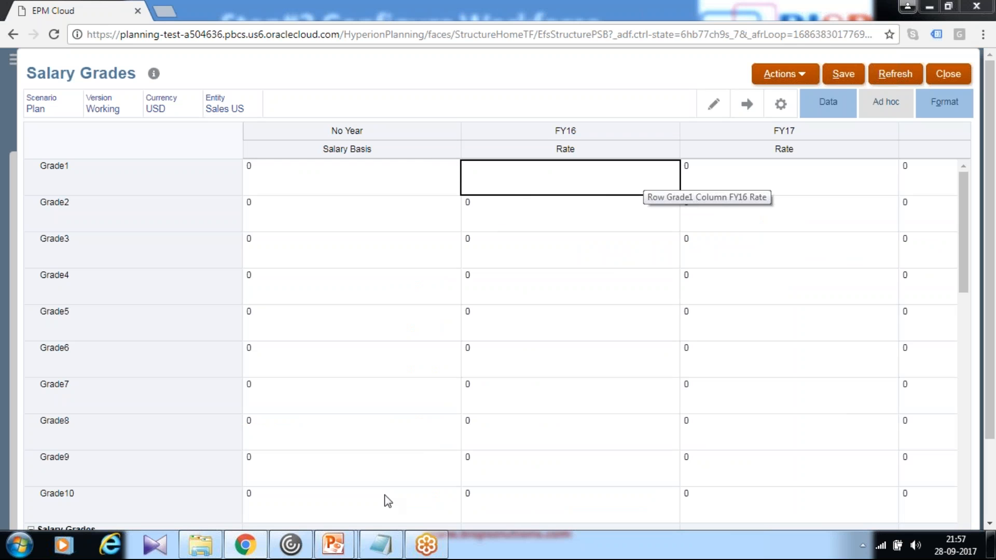
# - Switch to the PowerPoint slide and check the salary basis and yearly rates listed for each grade
pyautogui.moveTo(365, 539)
pyautogui.click(385, 511)
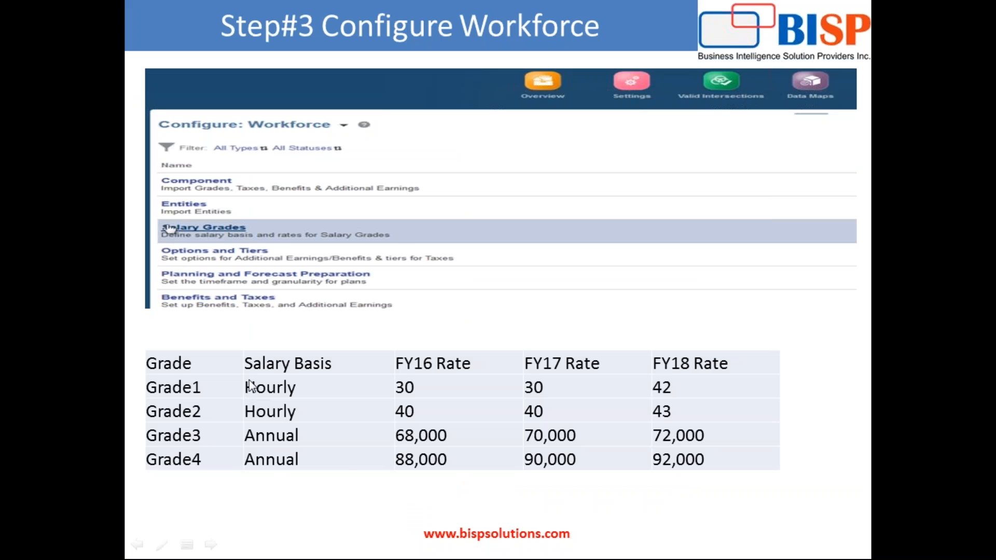
pyautogui.scroll(-1, 248, 380)
pyautogui.scroll(1, 251, 362)
# - Switch to the EPM Cloud Salary Grades form and set Grade1 to Hourly with rates 30, 30 and 40 for FY16, FY17 and FY18
pyautogui.hotkey('alt', 'Tab')
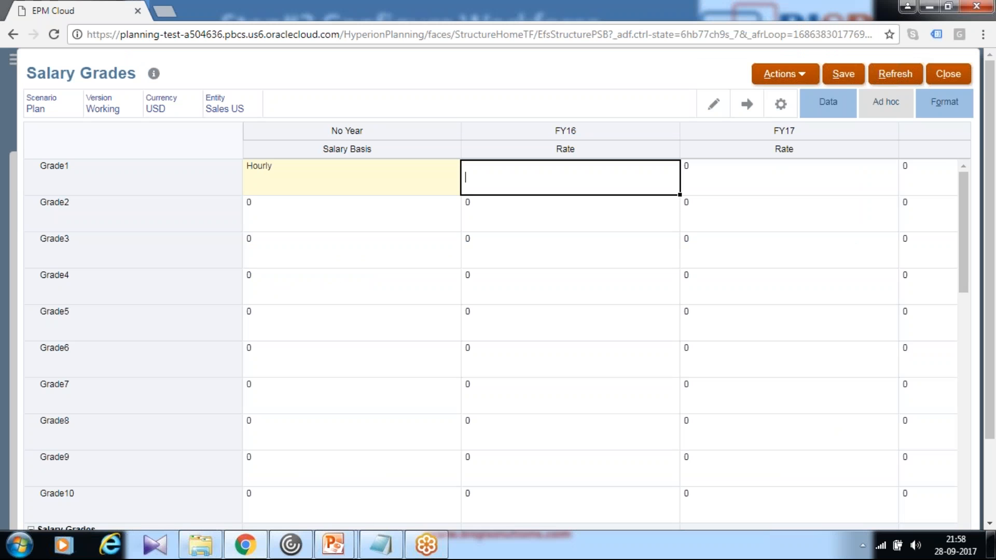
pyautogui.click(752, 183)
pyautogui.write('30')
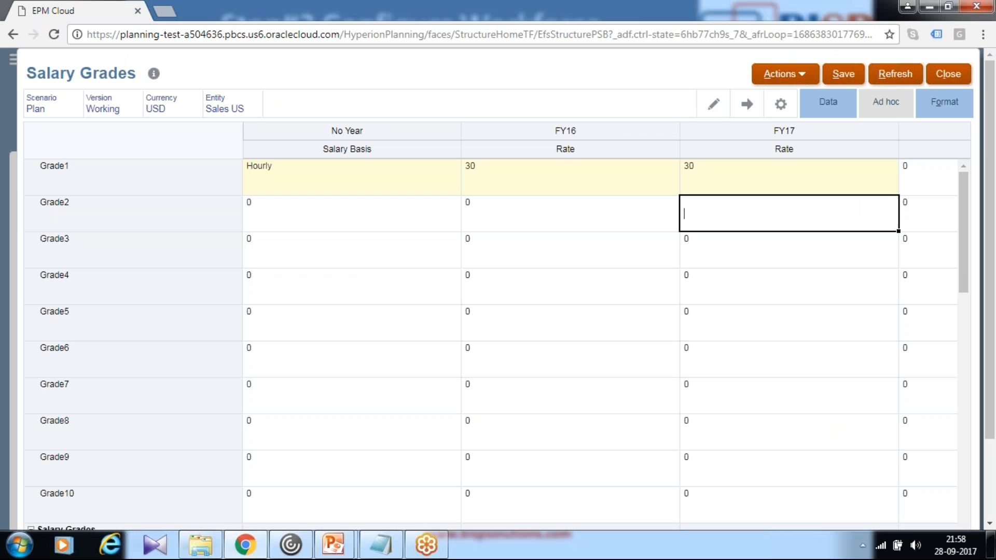
pyautogui.click(926, 184)
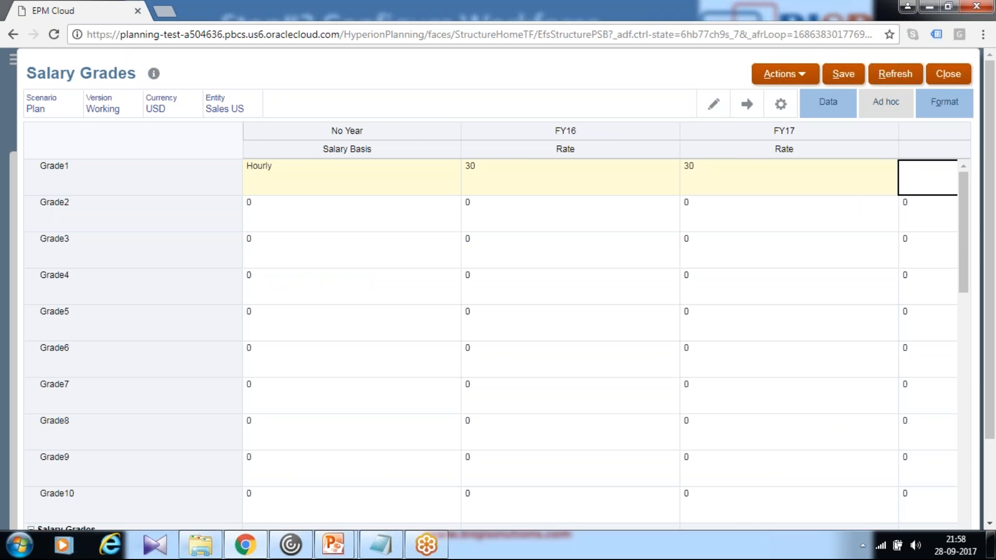
pyautogui.press('Return')
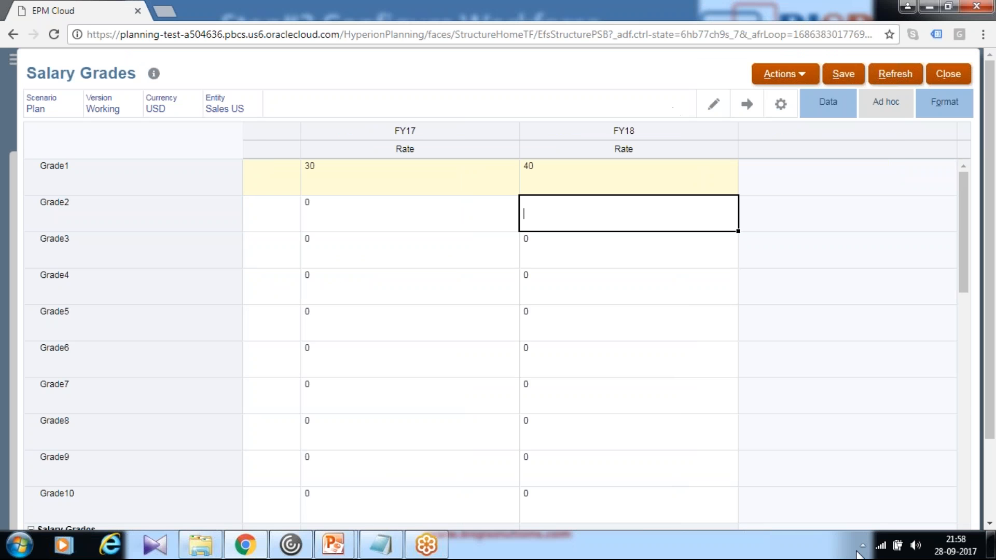
# - Set the salary basis of Grade2 to Annual
pyautogui.scroll(-2, 990, 516)
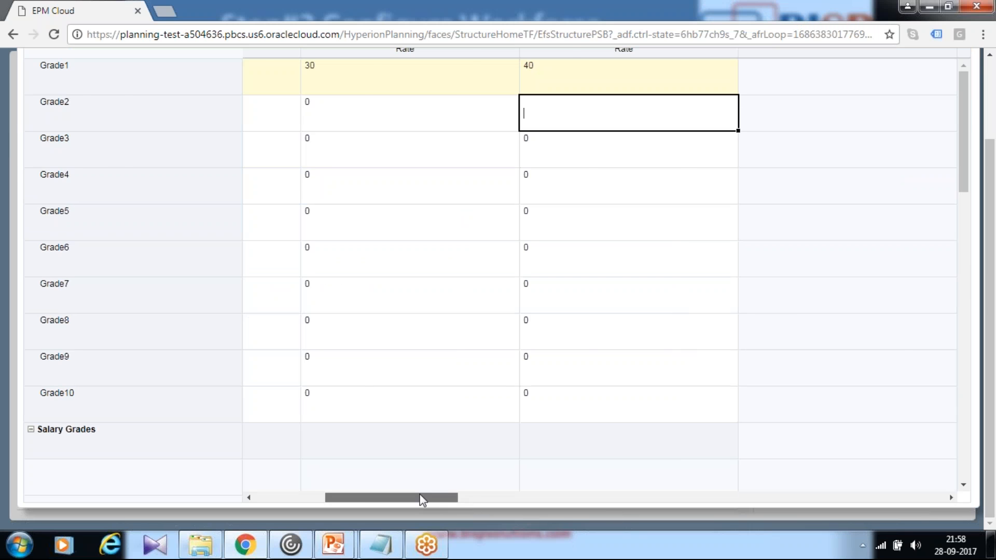
pyautogui.moveTo(445, 498); pyautogui.dragTo(365, 496)
pyautogui.scroll(3, 498, 382)
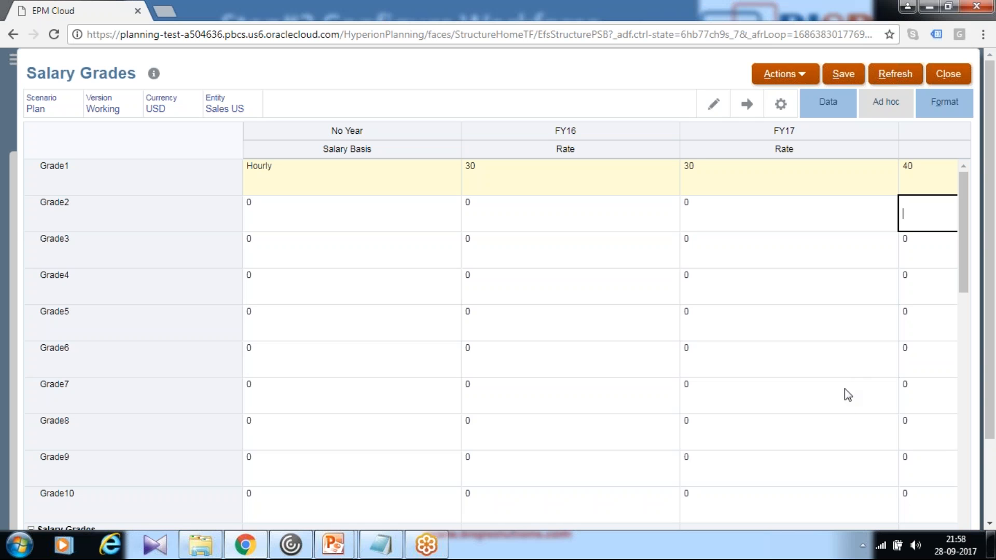
pyautogui.write('Annual')
pyautogui.press('Tab')
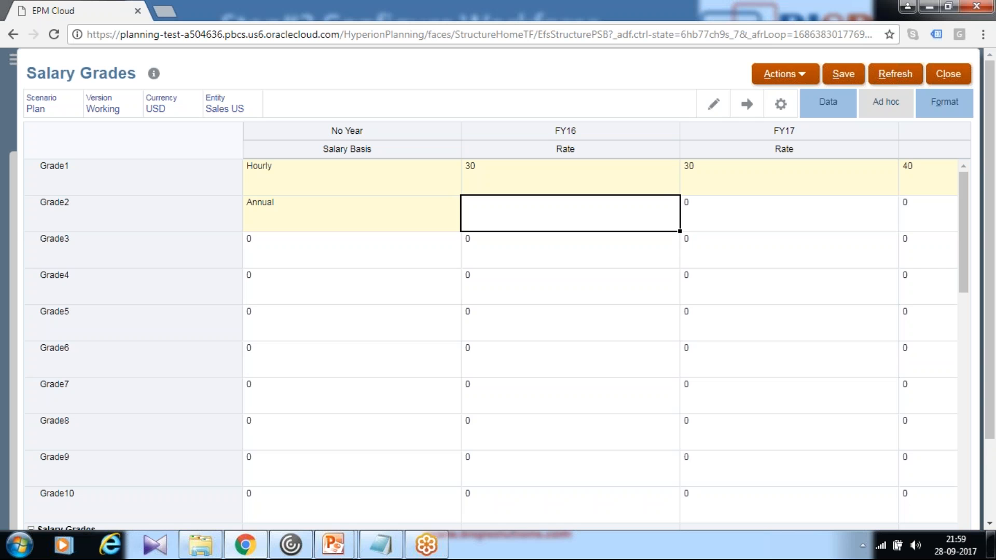
# - Check the slide's annual rates, and set Grade2's rates to 68000 for FY16, 68000 for FY17 and 6800 for FY18
pyautogui.hotkey('alt', 'Tab')
pyautogui.hotkey('alt', 'Tab')
pyautogui.write('69')
pyautogui.write('8000')
pyautogui.press('Tab')
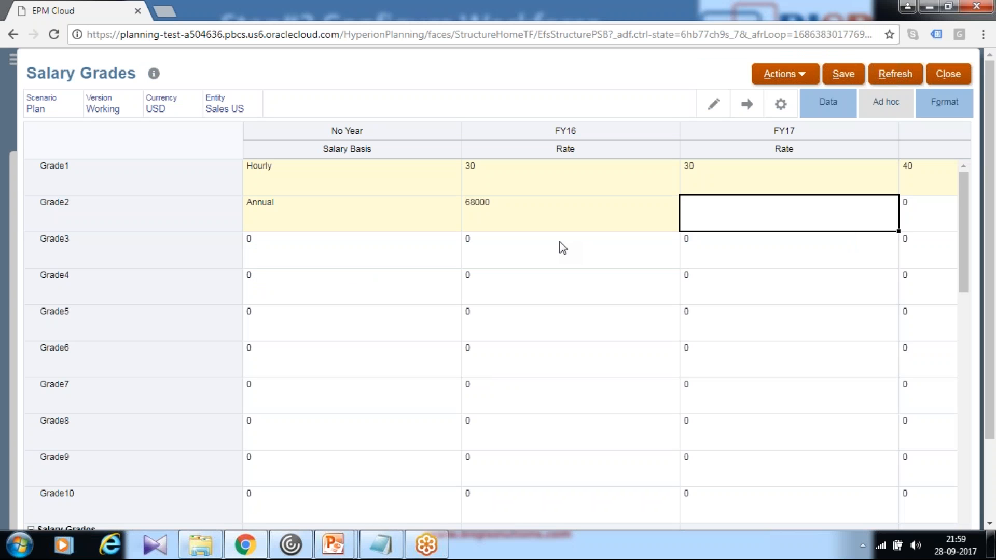
pyautogui.write('68000')
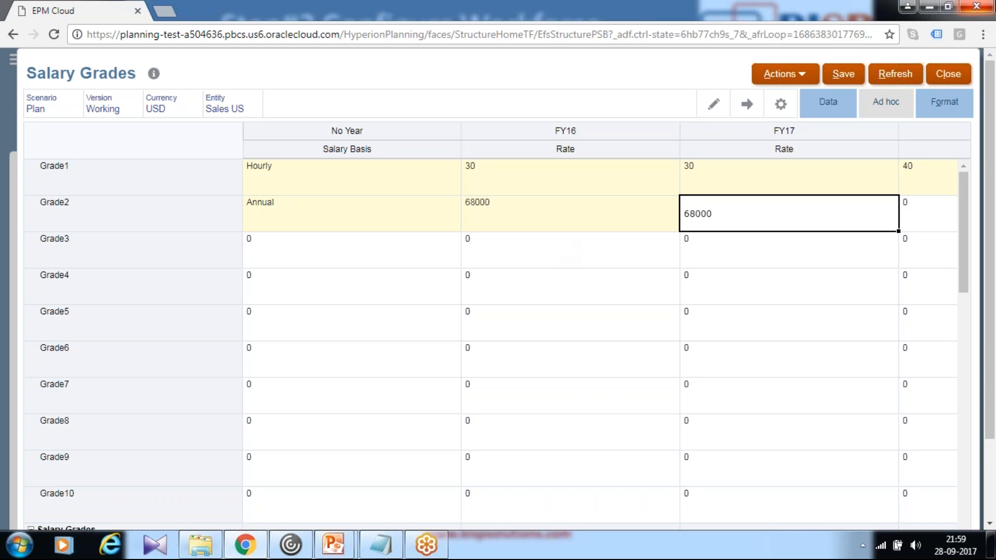
pyautogui.click(914, 207)
pyautogui.write('6800')
pyautogui.press('Return')
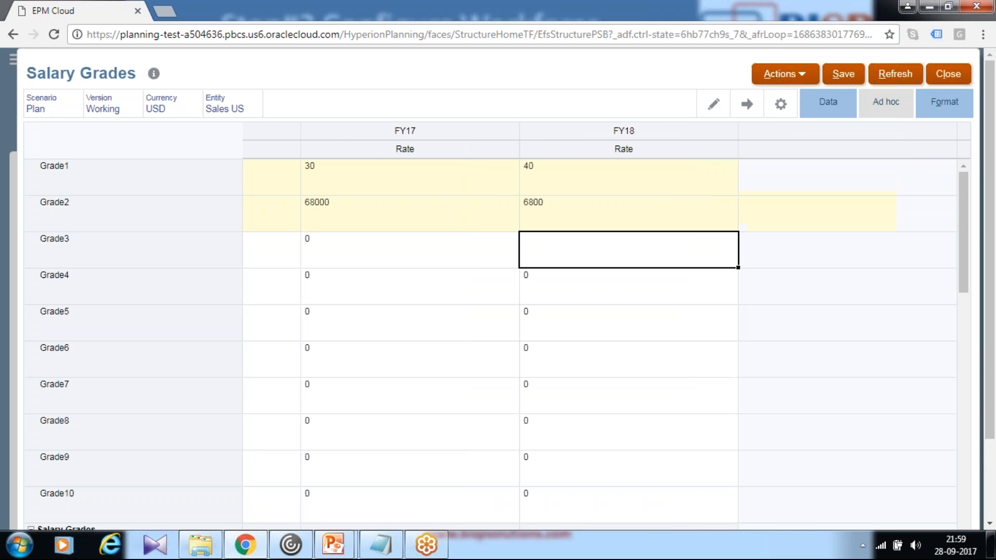
pyautogui.click(695, 215)
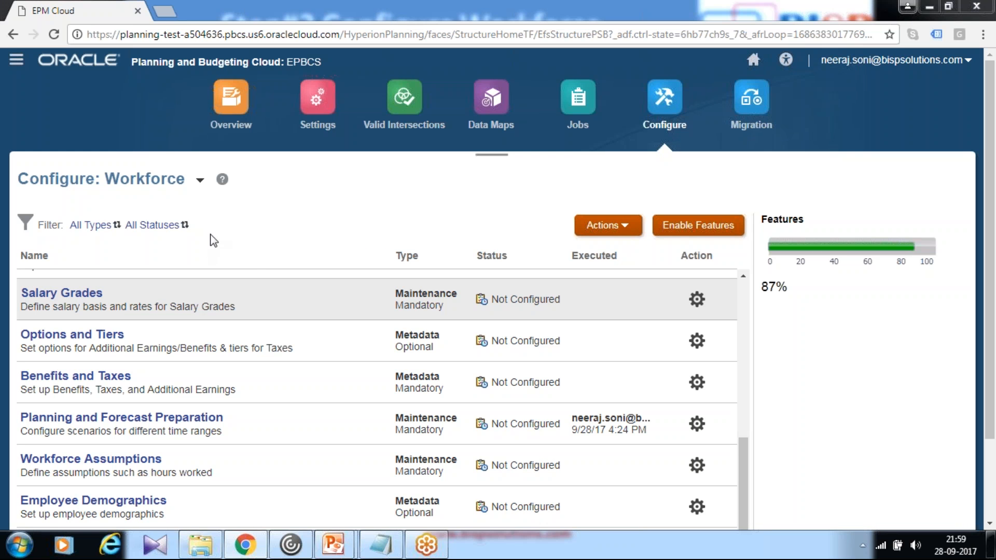
# - Open Workforce Assumptions and set Hours per day to 8 for FY16, FY17 and FY18
pyautogui.click(96, 465)
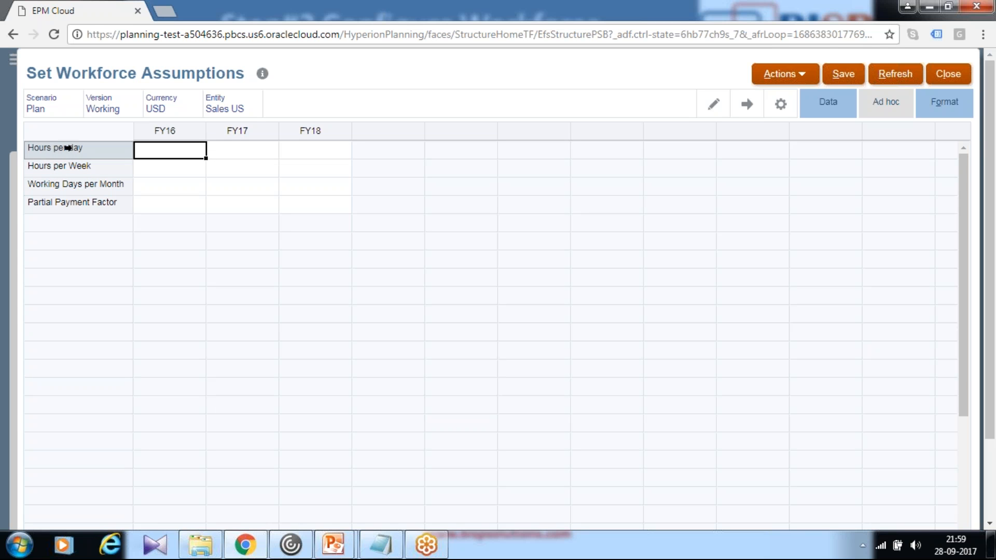
pyautogui.write('8')
pyautogui.click(244, 167)
pyautogui.click(254, 151)
pyautogui.write('8')
pyautogui.click(291, 151)
pyautogui.write('8')
# - Set Hours per Week to 40 for FY16, FY17 and FY18
pyautogui.click(186, 170)
pyautogui.press('Return')
pyautogui.click(223, 168)
pyautogui.write('40')
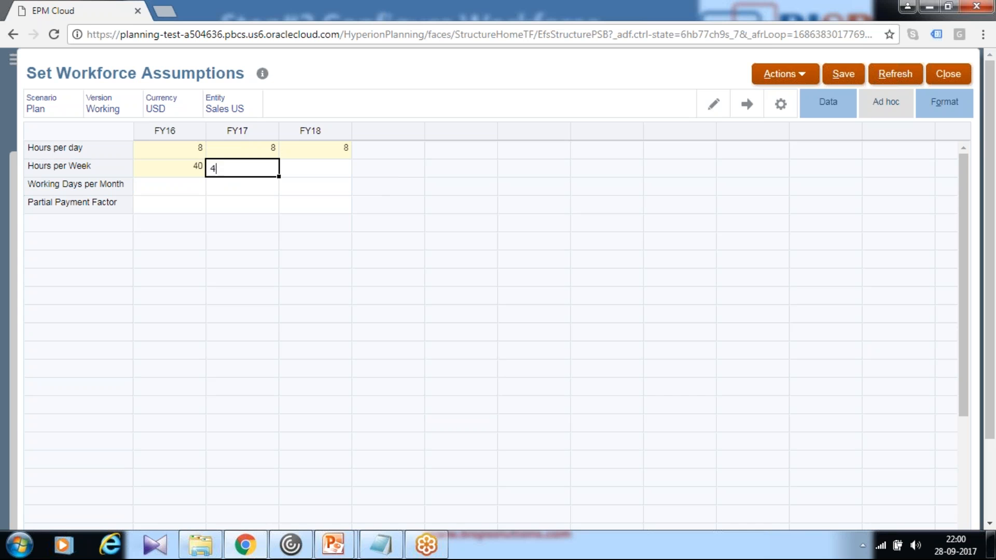
pyautogui.press('Return')
pyautogui.click(318, 167)
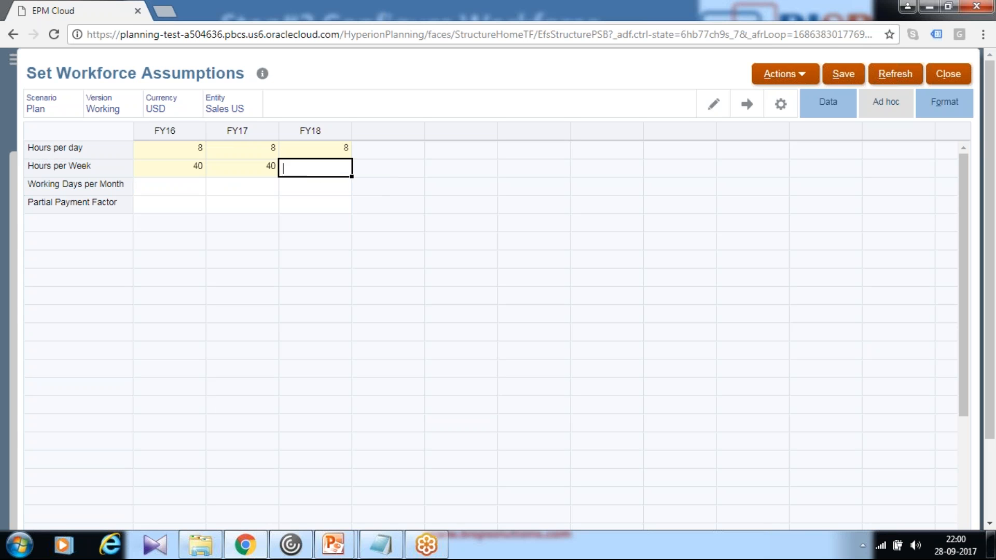
pyautogui.write('40')
pyautogui.press('Return')
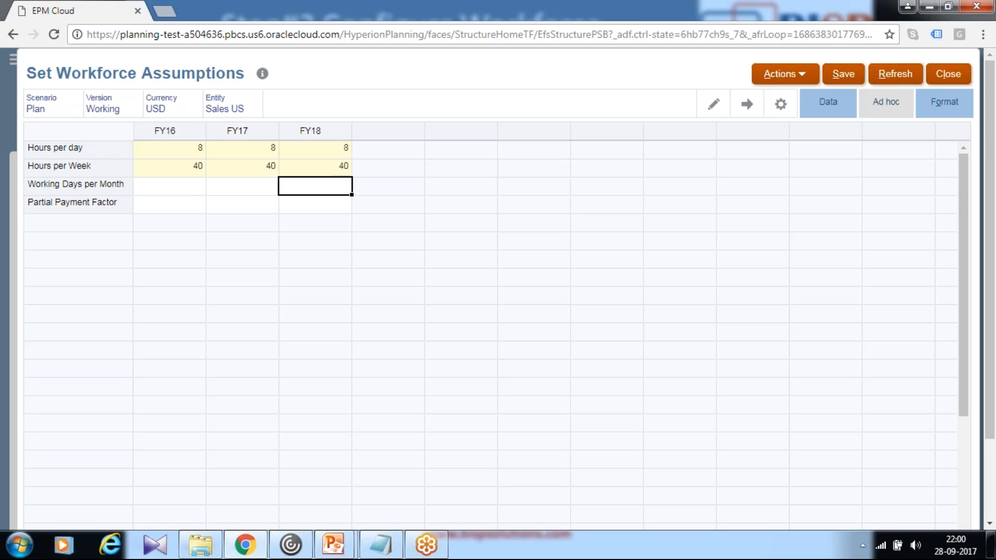
# - Set Working Days per Month for FY16 to 21.67
pyautogui.click(187, 187)
pyautogui.write('21.67')
pyautogui.press('Return')
pyautogui.click(157, 187)
pyautogui.click(157, 187)
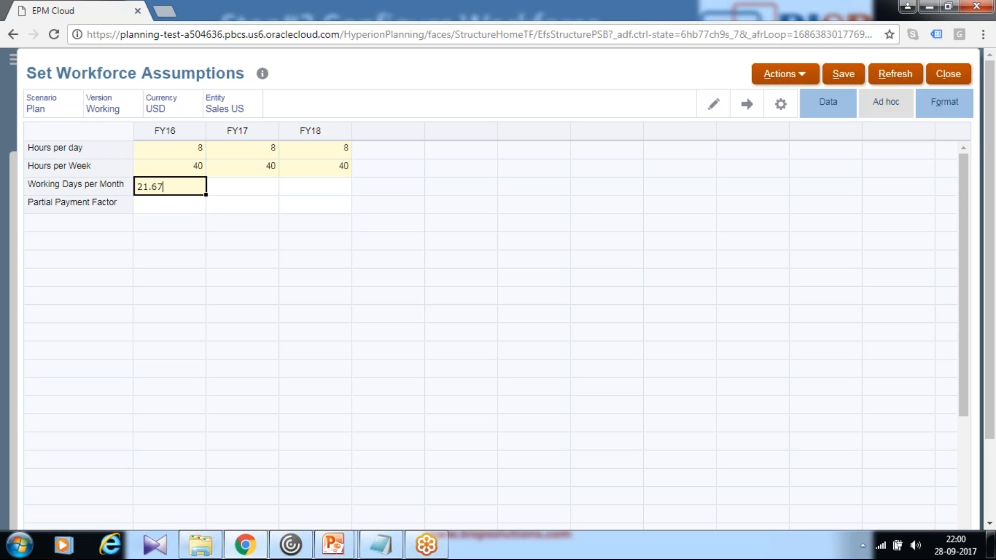
pyautogui.press('Return')
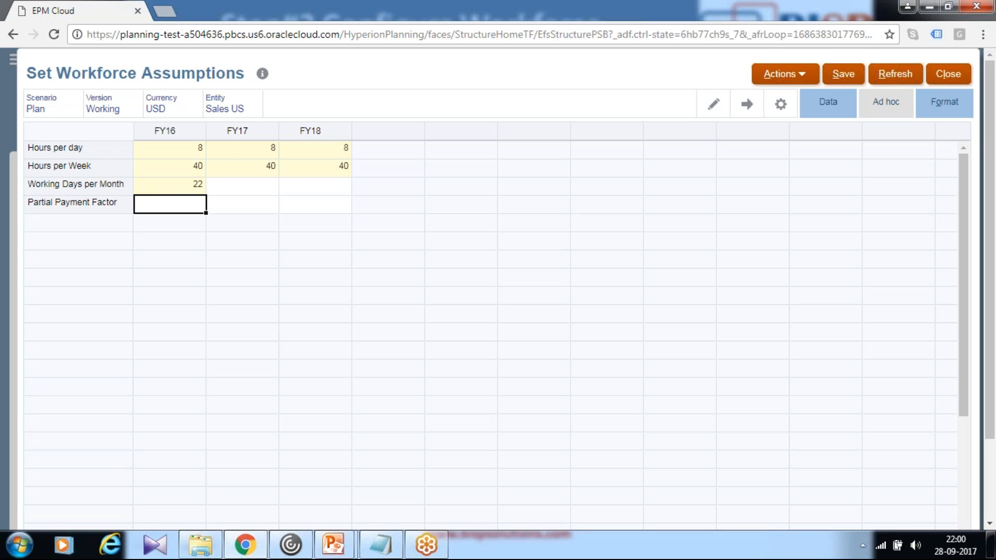
# - Set Working Days per Month to 22 for FY17 and FY18
pyautogui.click(222, 190)
pyautogui.write('22')
pyautogui.press('Return')
pyautogui.press('Up')
pyautogui.press('Right')
pyautogui.press('Down')
pyautogui.press('Up')
pyautogui.press('Down')
pyautogui.click(292, 188)
pyautogui.write('22')
pyautogui.press('Return')
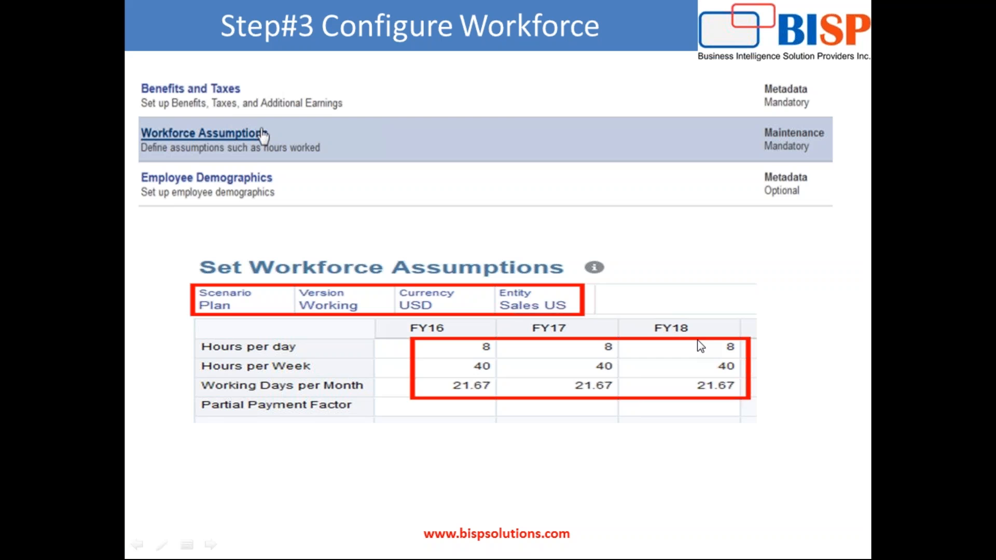
pyautogui.press('Right')
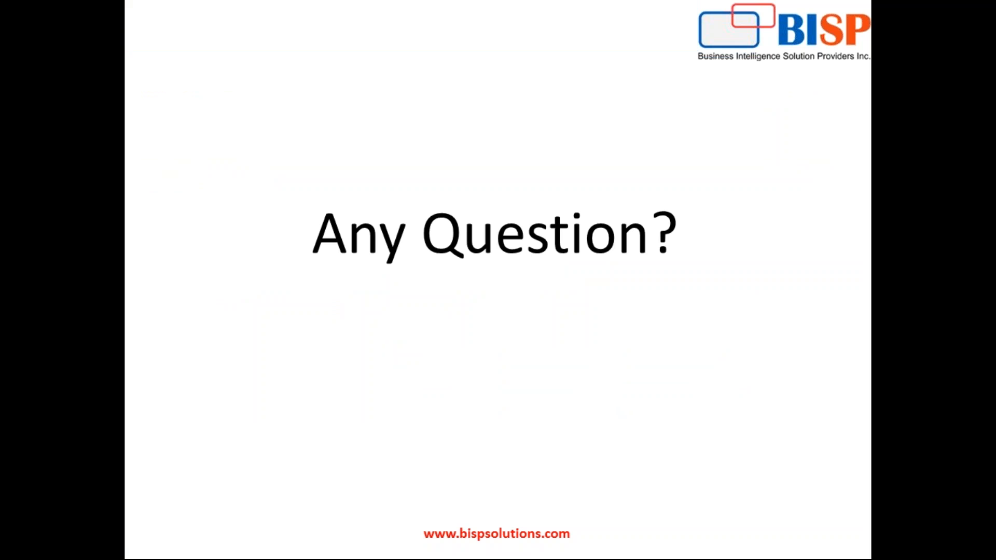